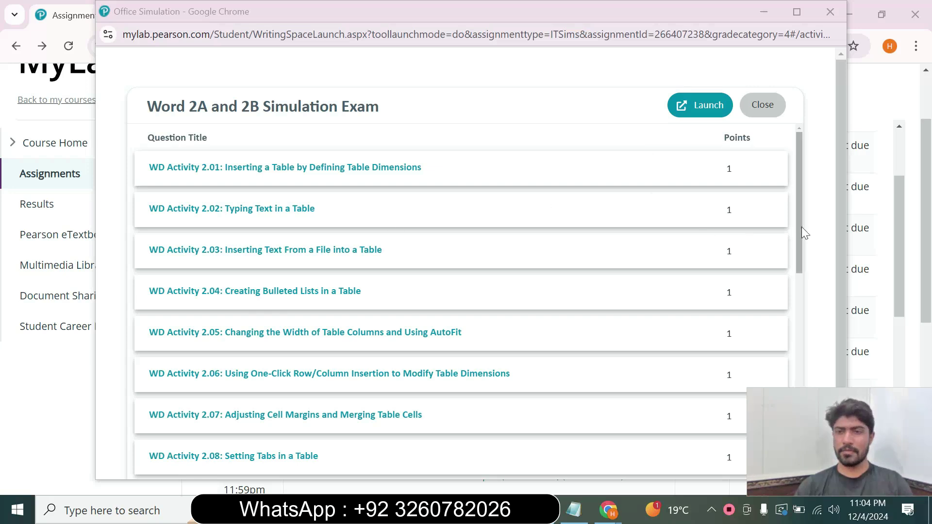
Look through the question list of the Word 2A and 2B Simulation Exam and launch the exam
left_click_drag(799, 224, 797, 351)
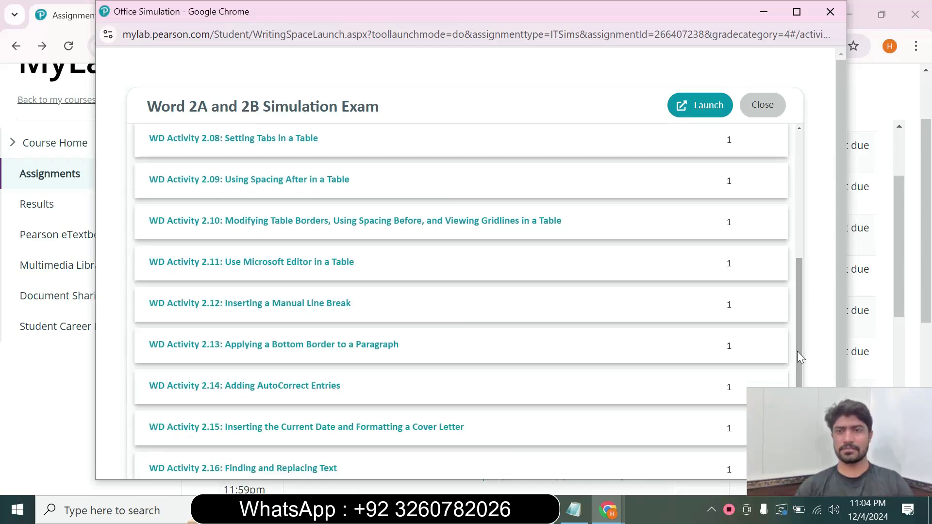
left_click(699, 111)
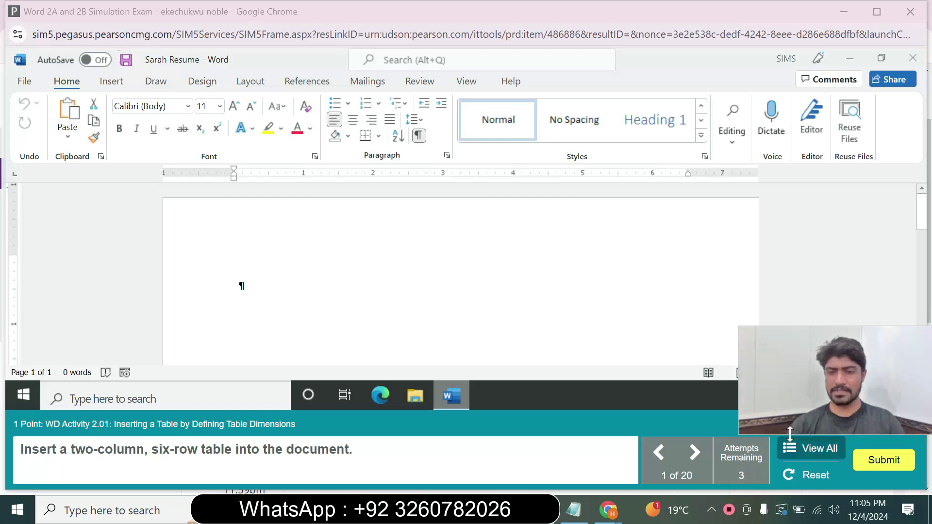
left_click(112, 510)
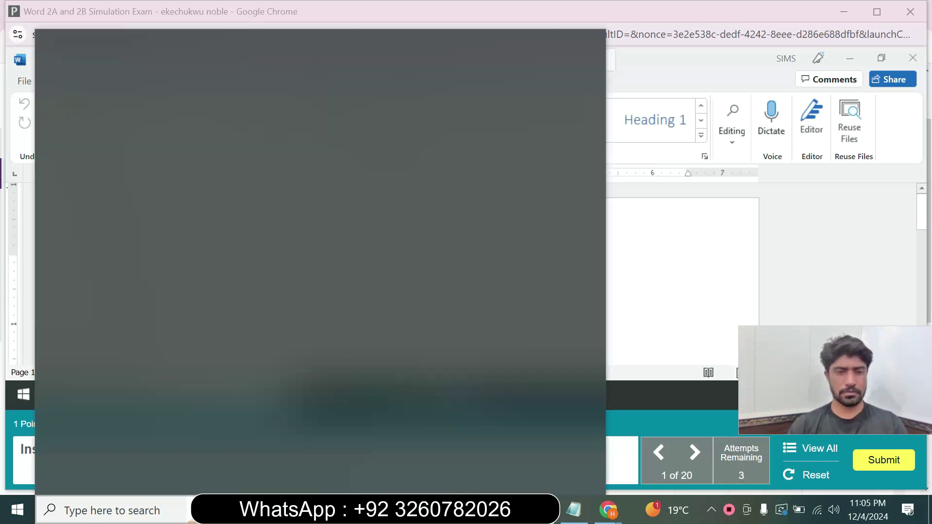
left_click(661, 262)
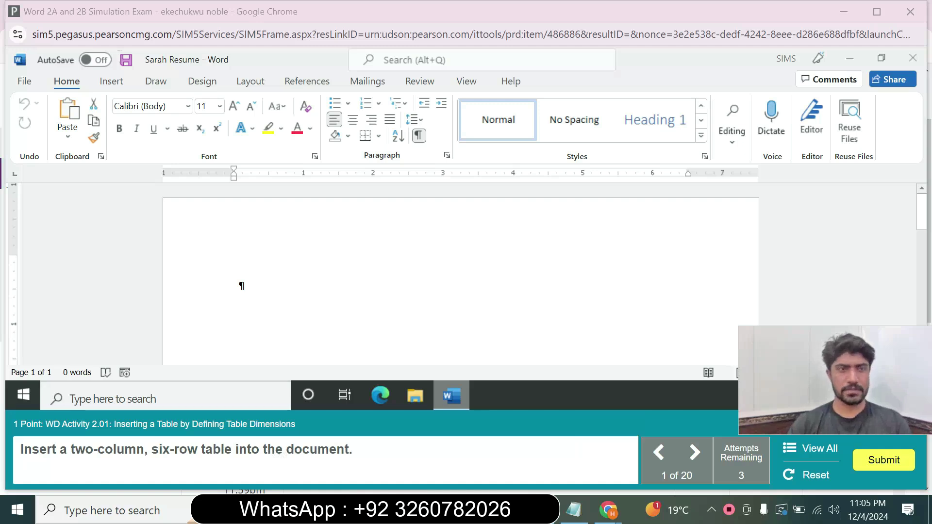
Insert a table with two columns and six rows into the blank document
left_click(115, 84)
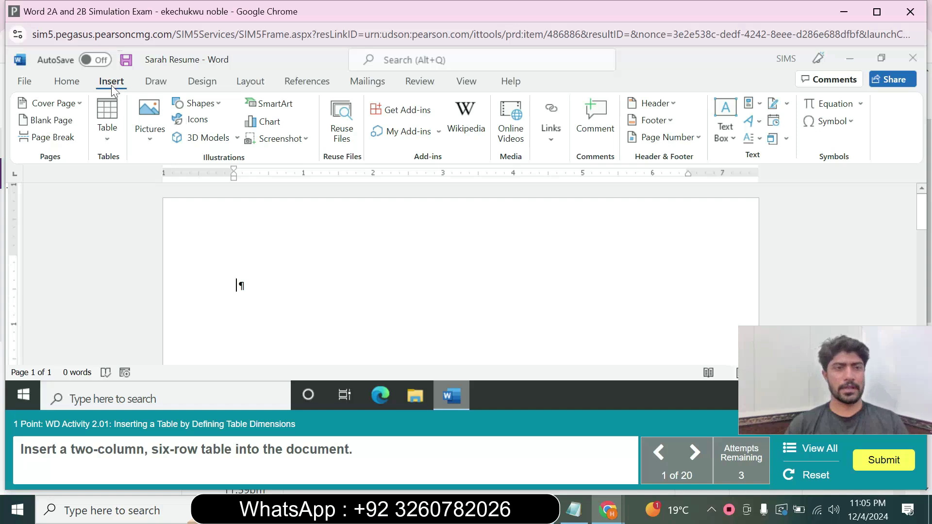
left_click(108, 141)
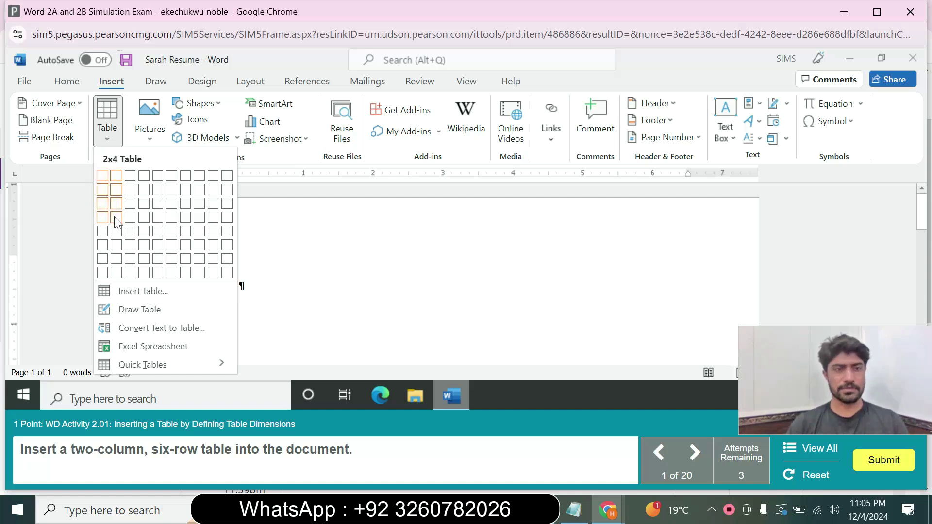
left_click(118, 245)
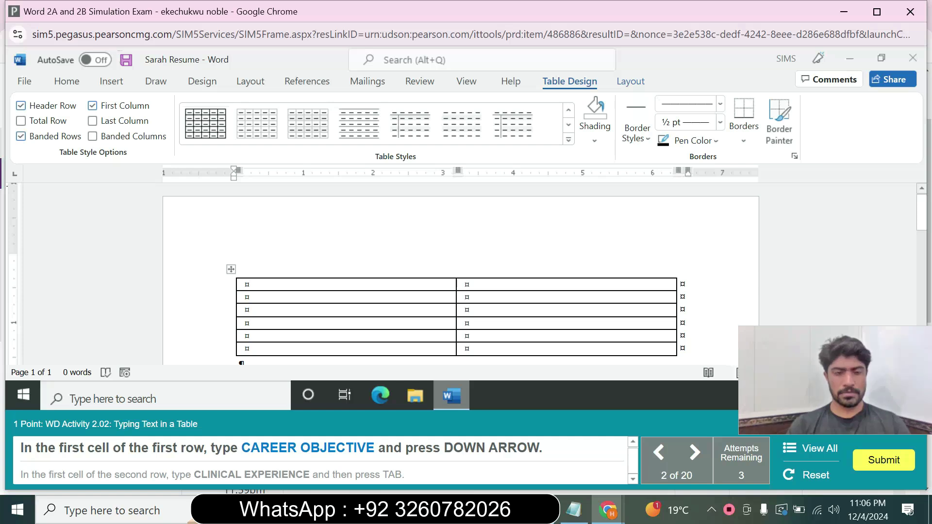
Enter CAREER OBJECTIVE in the first cell of the table's first row and move down to the cell below
type("AREE")
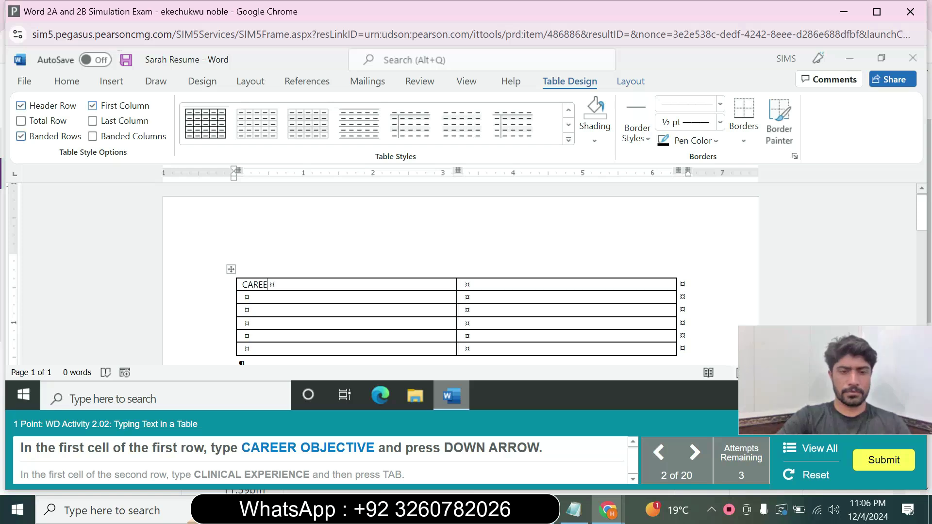
type("R OBJEC")
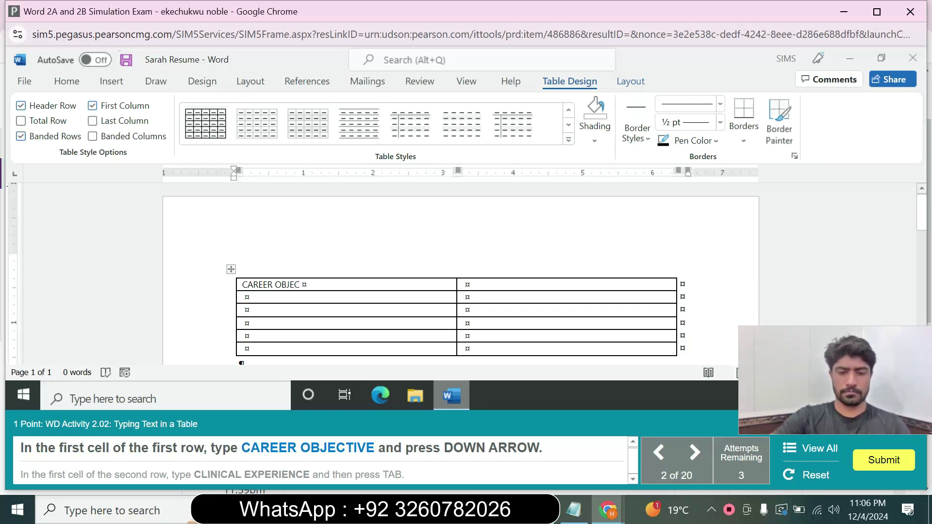
type("TIVE")
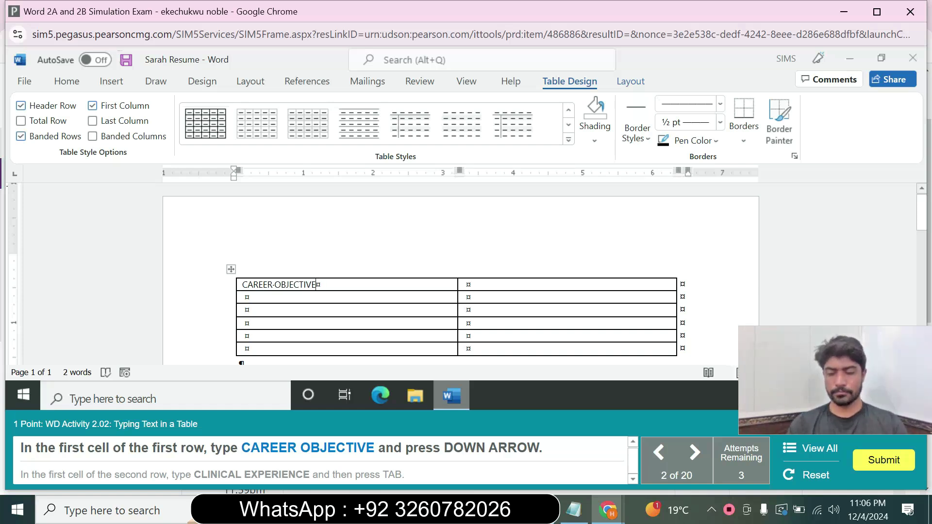
key("Down")
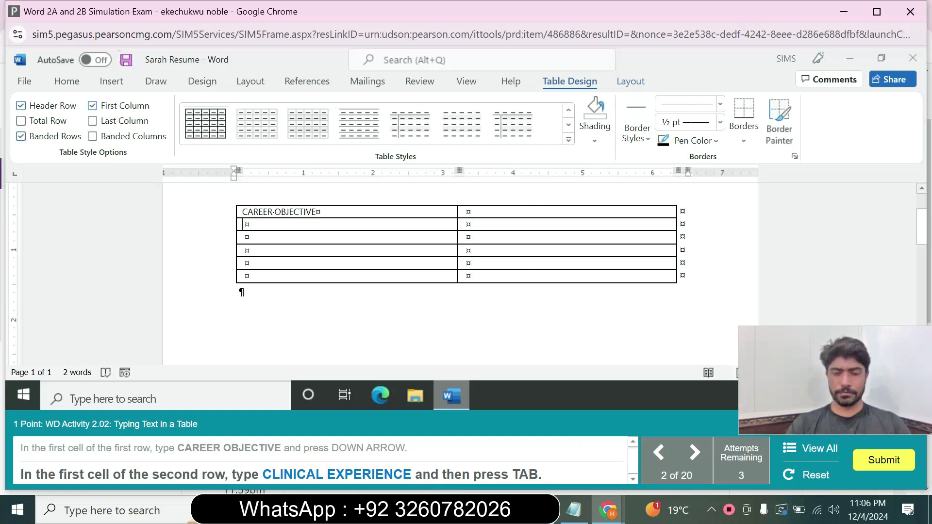
Enter CLINICAL EXPERIENCE in the first cell of the second row and move on to the next cell
type("C")
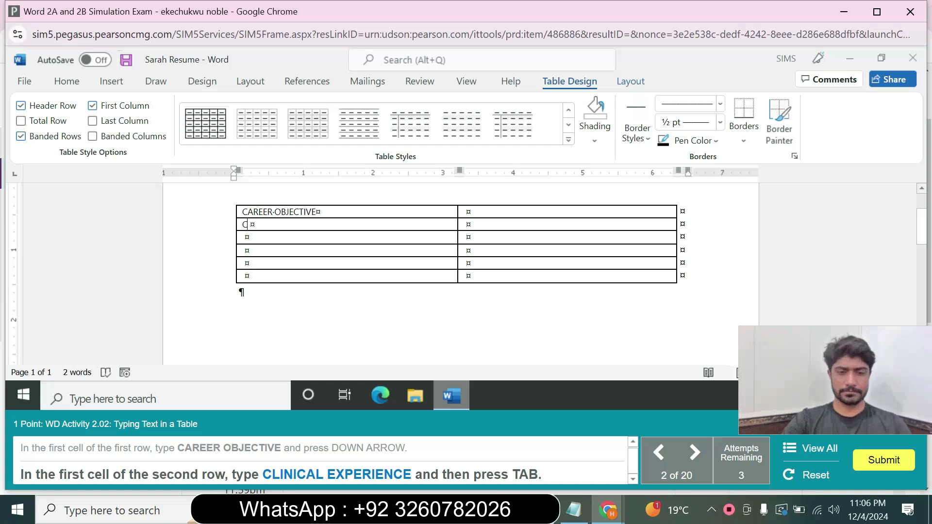
type("LI")
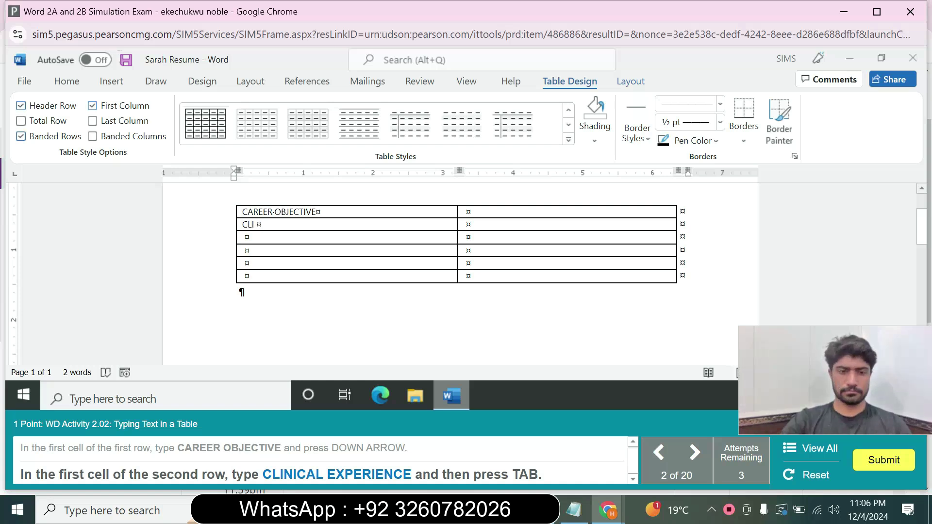
type("NICAL")
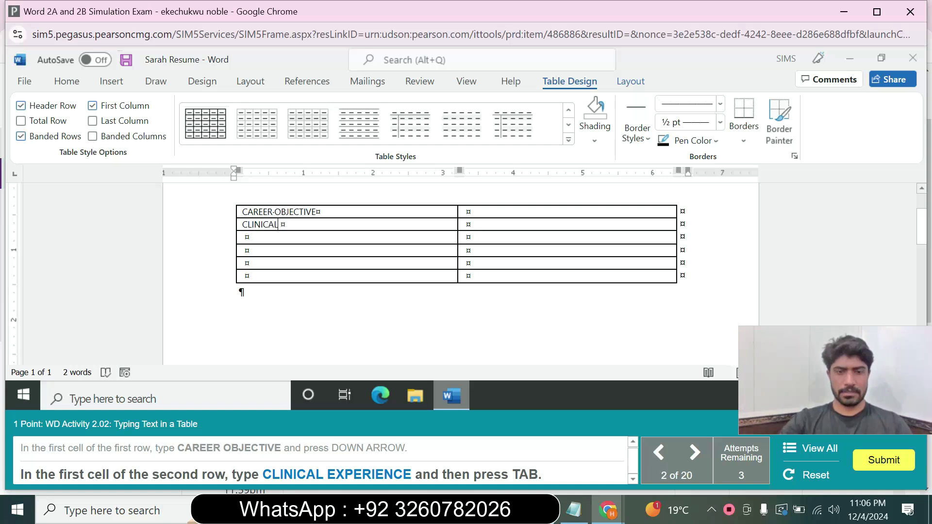
type(" E")
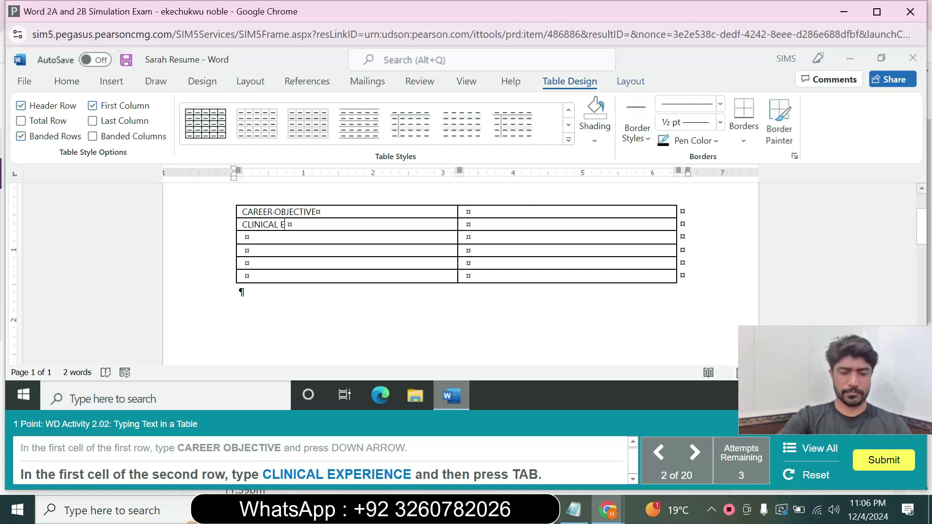
type("XPERI")
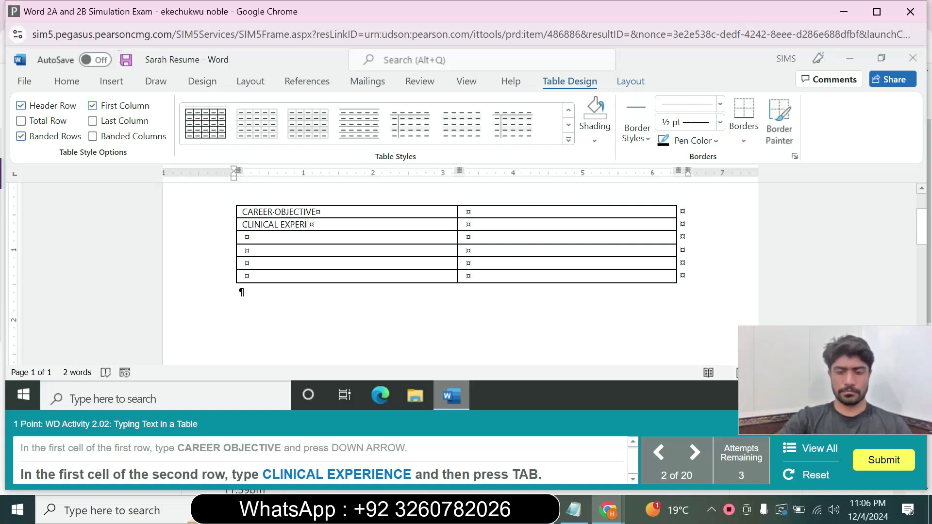
type("ENCE")
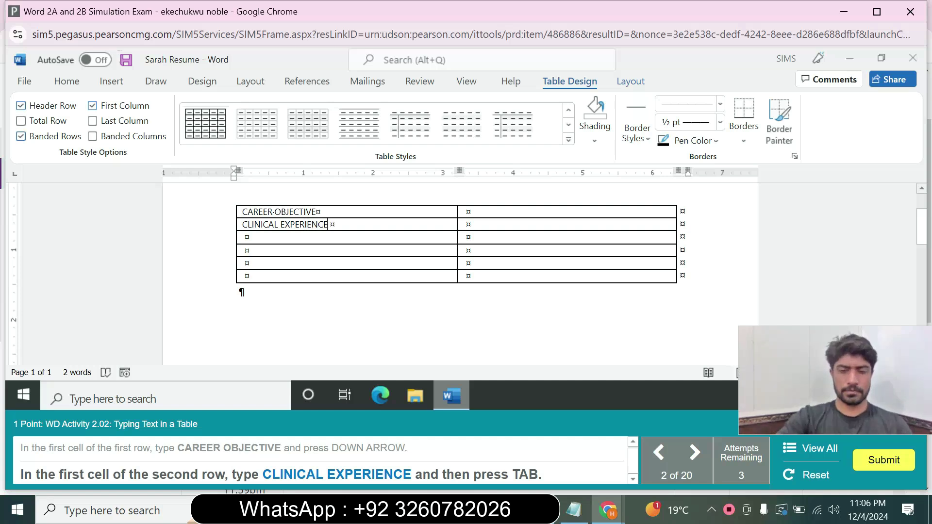
key("Tab")
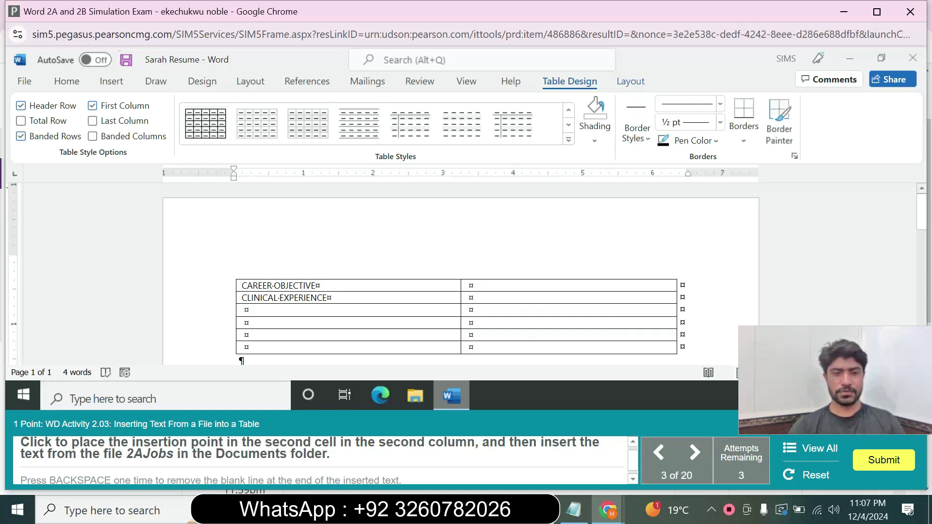
Insert the text from the file 2AJobs.docx into the second column's second cell and remove the blank line at its end
left_click(468, 298)
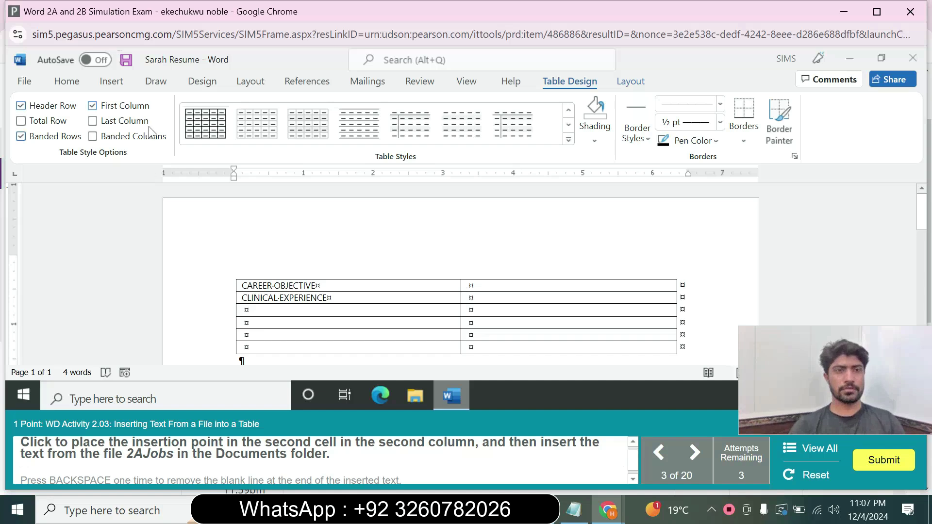
left_click(113, 82)
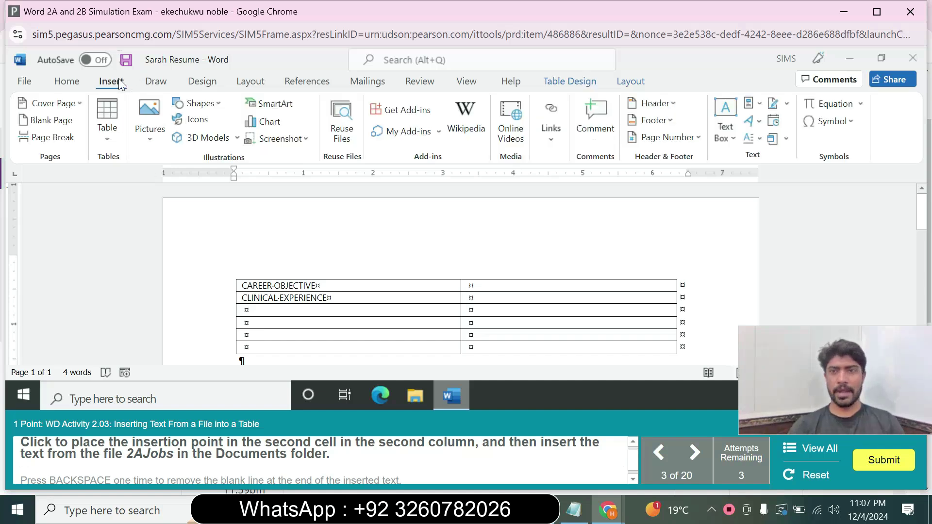
left_click(786, 140)
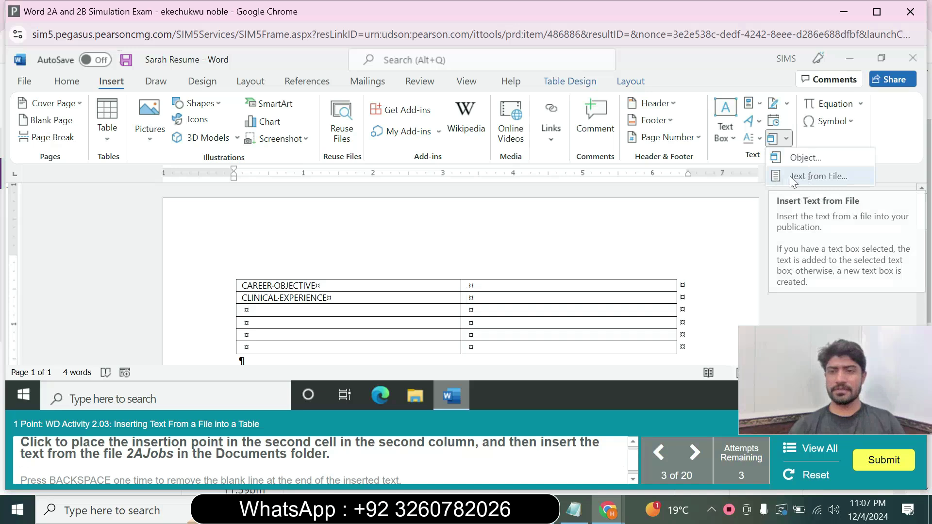
left_click(805, 177)
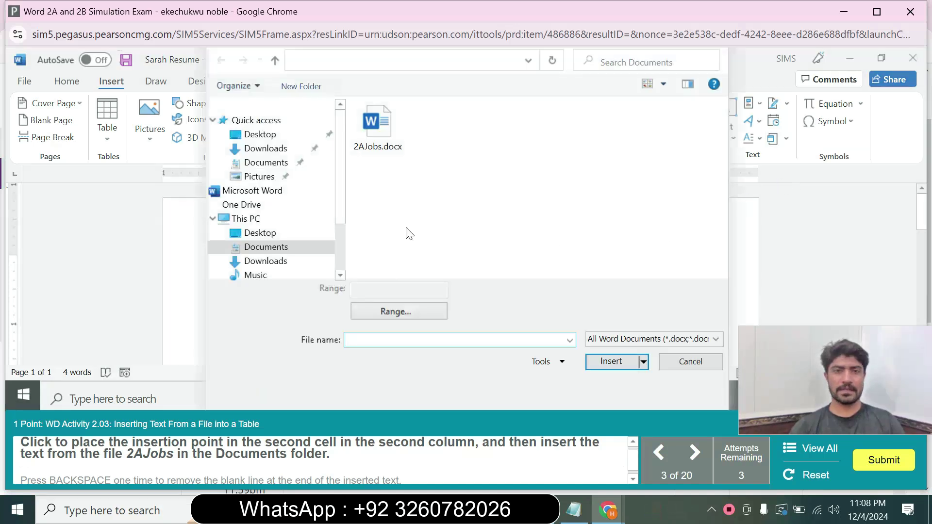
left_click(385, 141)
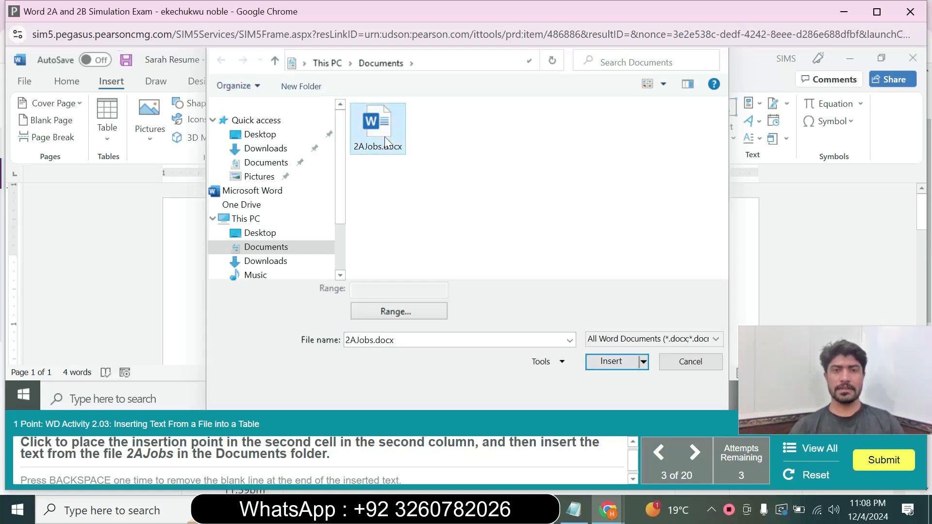
left_click(613, 362)
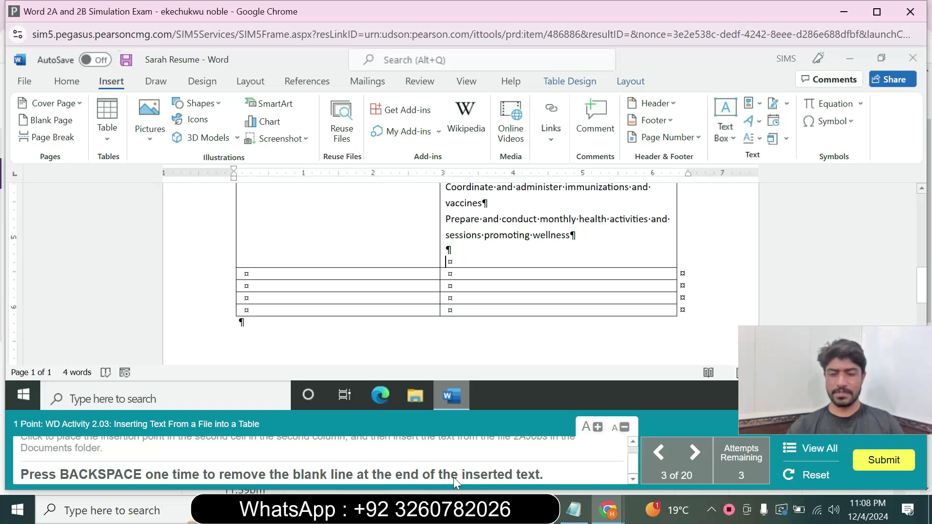
key("BackSpace")
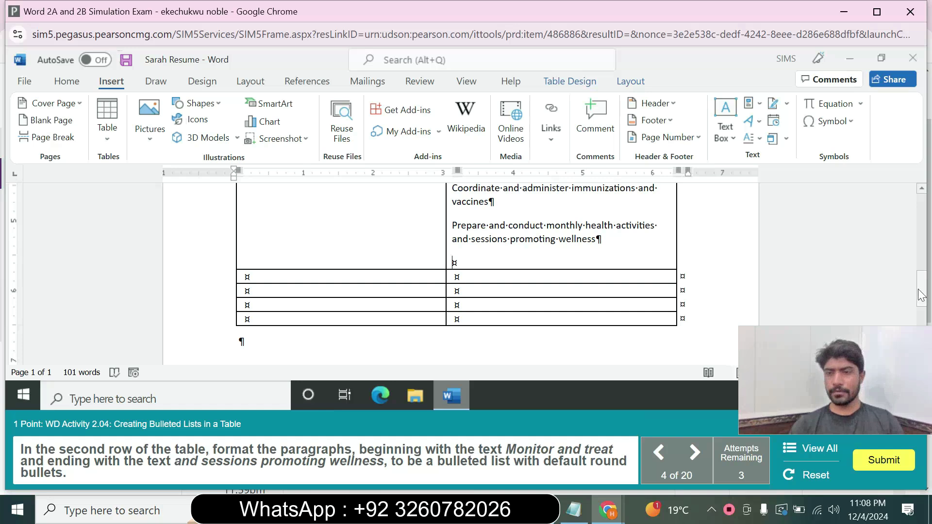
Format the second-row paragraphs from "Monitor and treat" through "and sessions promoting wellness" as a bulleted list with solid round bullets
scroll(917, 273, "up", 3)
scroll(919, 278, "up", 3)
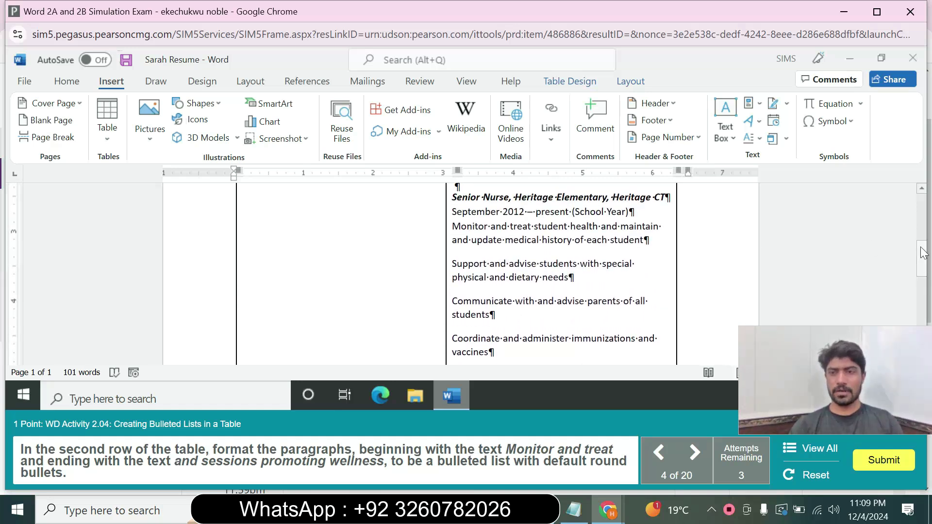
mouse_move(923, 253)
left_mouse_down()
mouse_move(922, 225)
mouse_move(921, 238)
left_mouse_up()
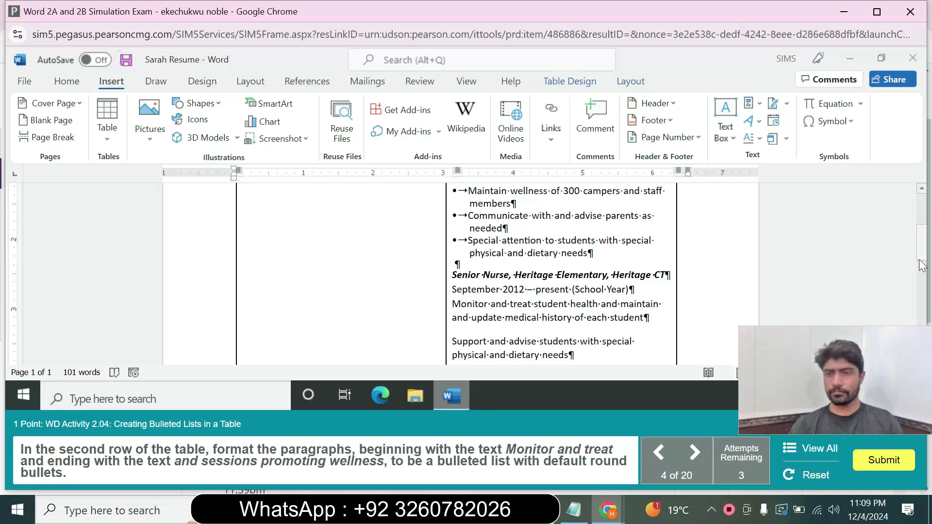
mouse_move(920, 263)
left_mouse_down()
mouse_move(919, 239)
mouse_move(920, 263)
left_mouse_up()
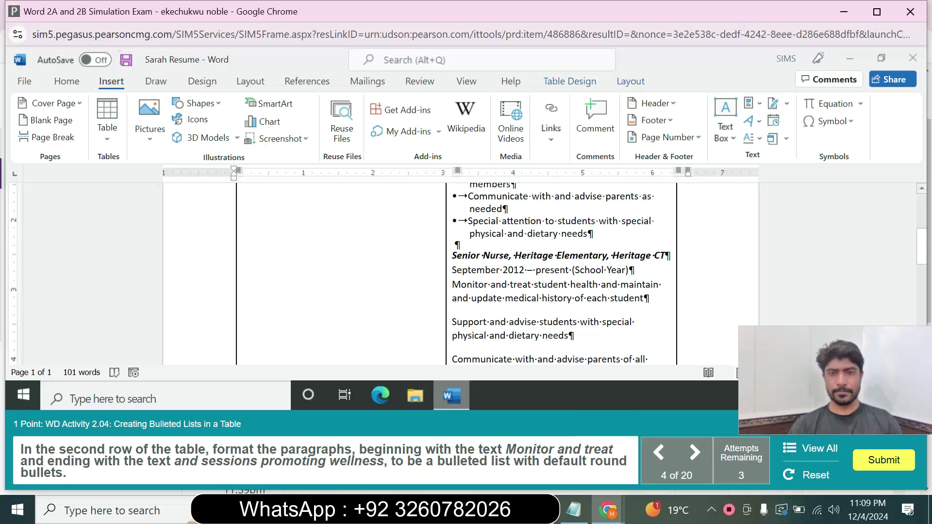
left_click_drag(454, 284, 534, 359)
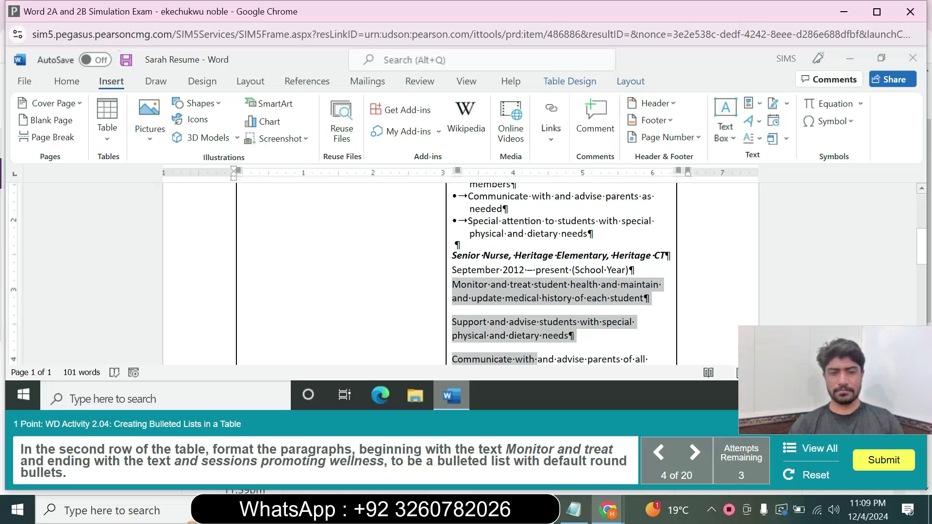
left_click_drag(534, 359, 602, 332)
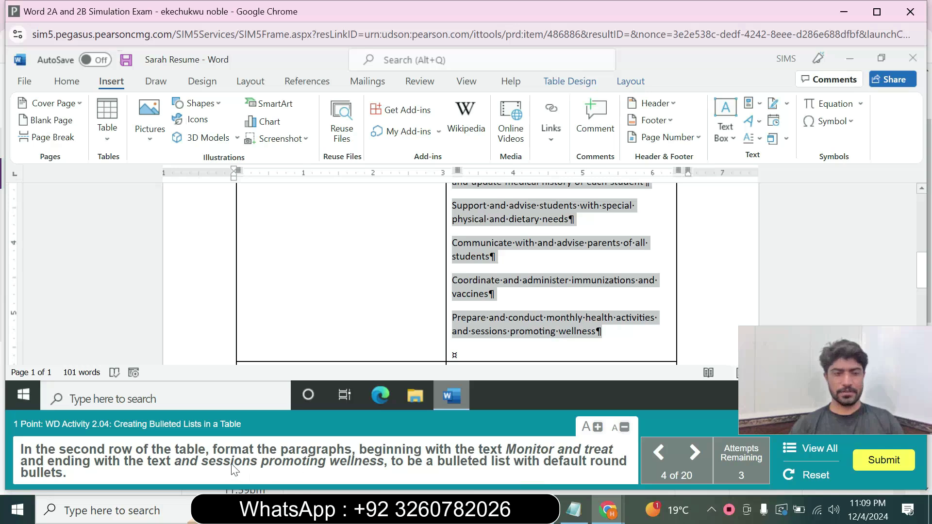
left_click(67, 82)
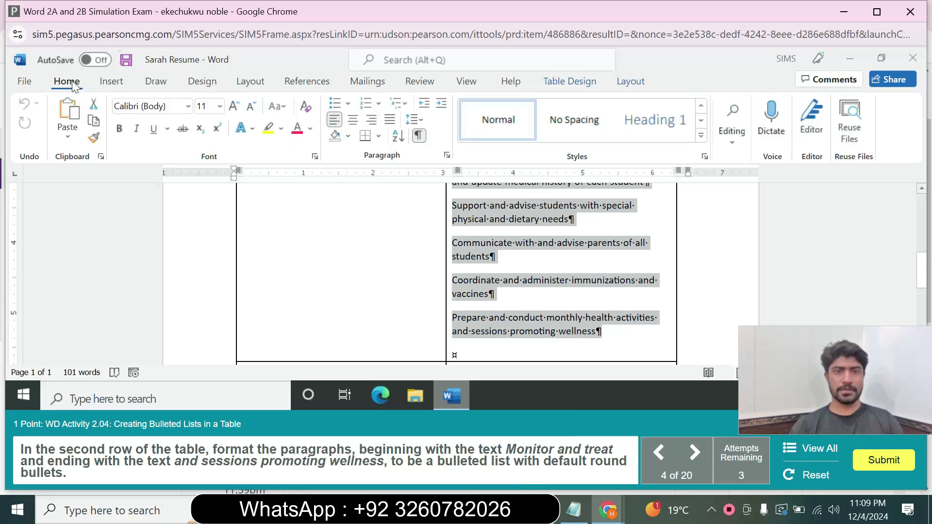
left_click(348, 104)
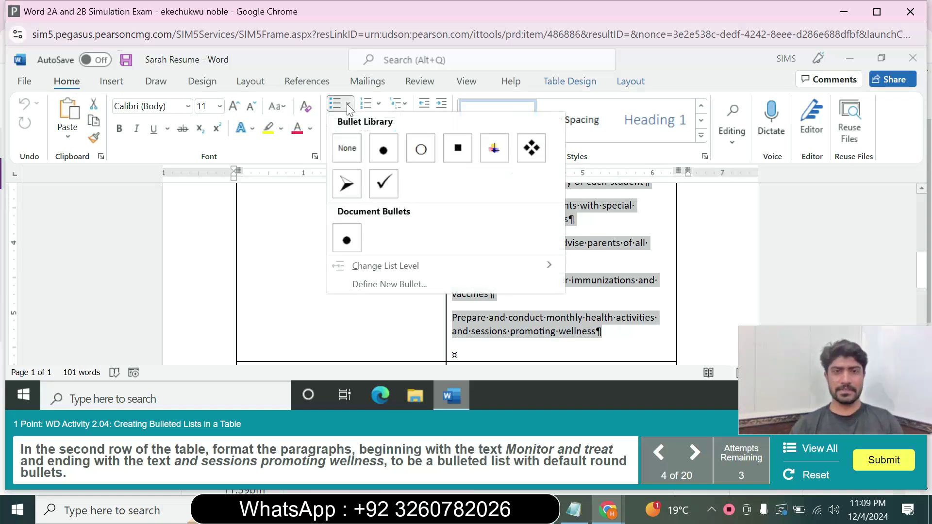
left_click(383, 150)
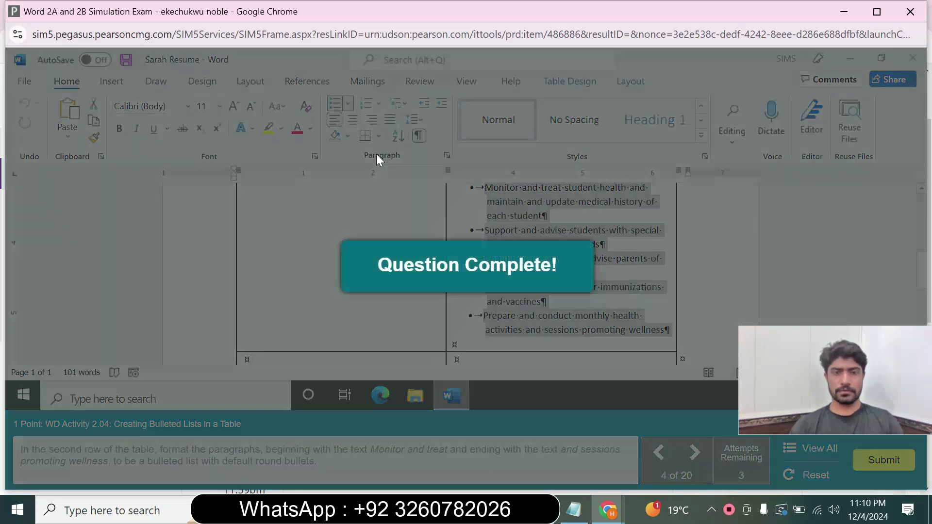
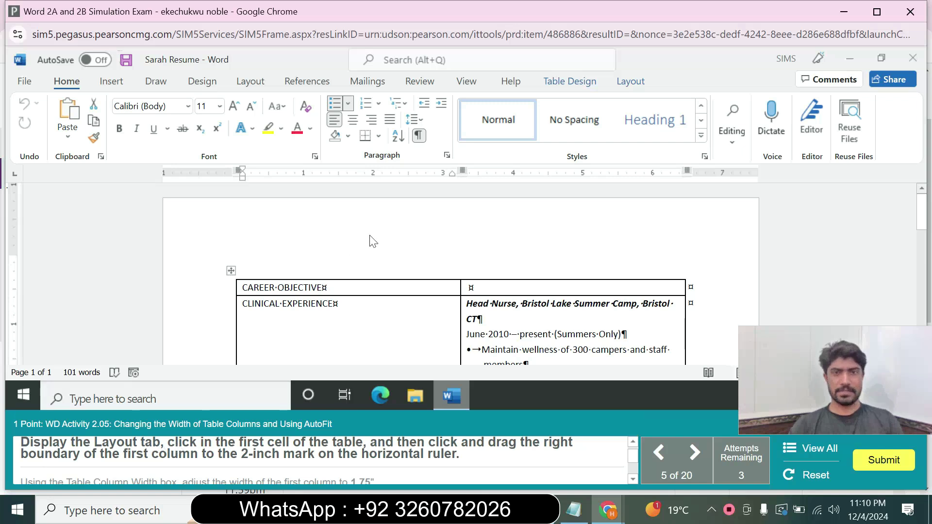
Move the right boundary of the table's first column to the 2-inch mark on the horizontal ruler
left_click(615, 89)
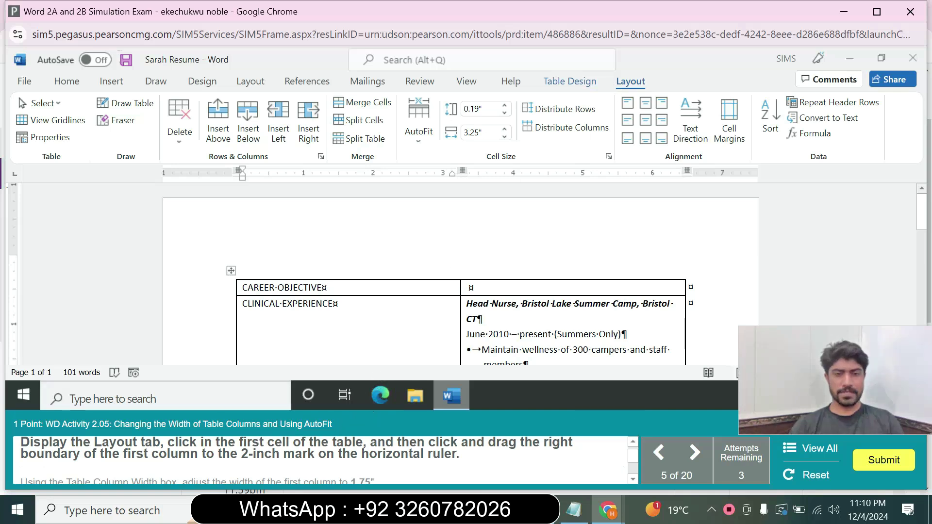
left_click(322, 287)
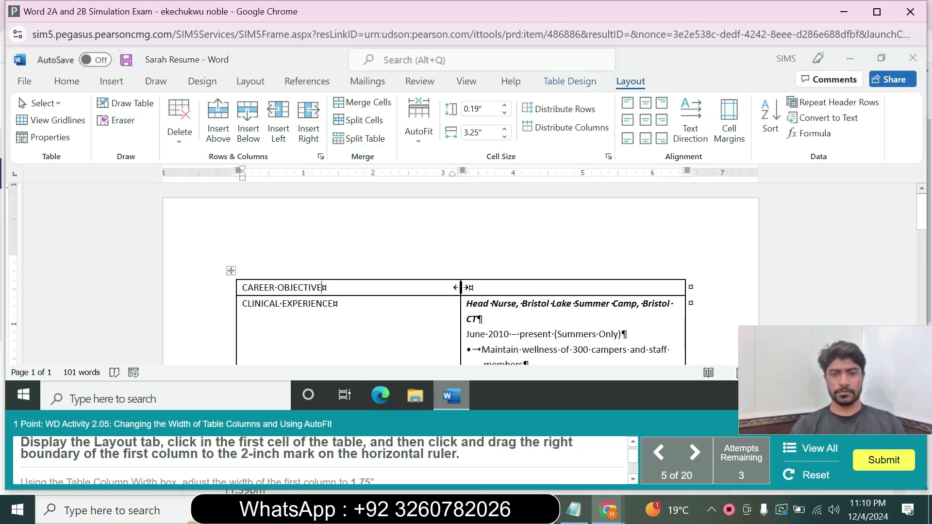
left_click_drag(459, 287, 377, 290)
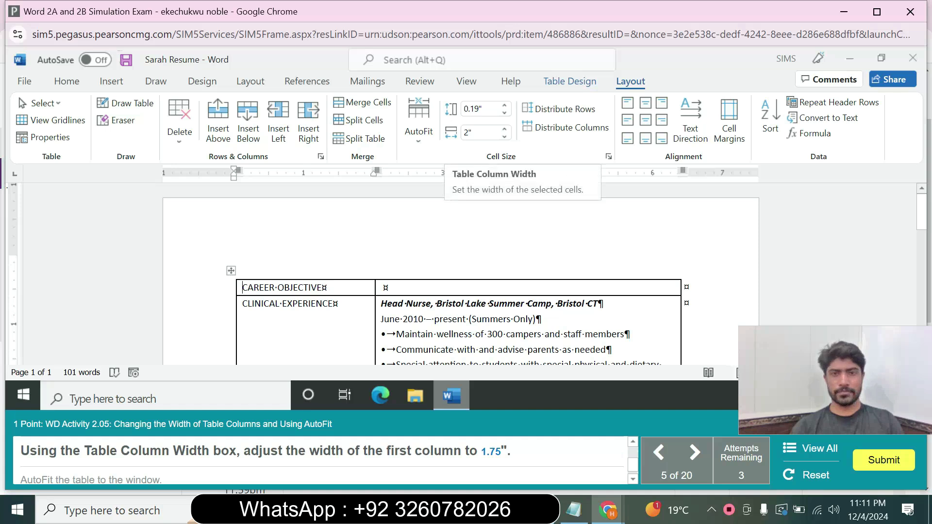
Set the first column's width to 1.75" and AutoFit the table to the window
left_click(478, 132)
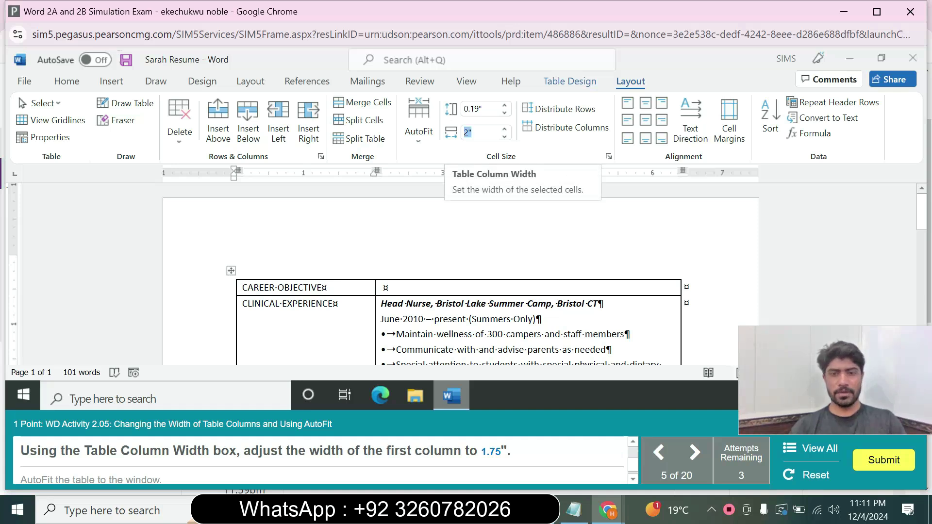
type("1.75")
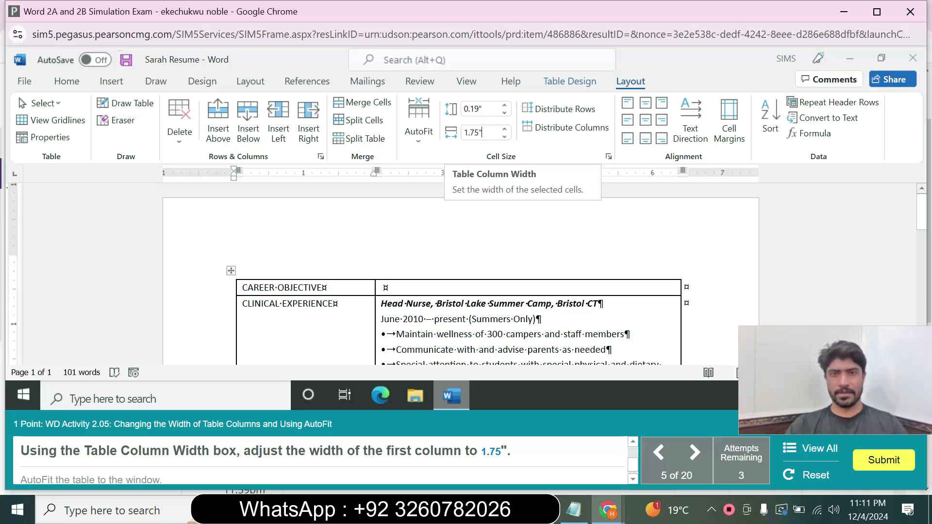
key("Return")
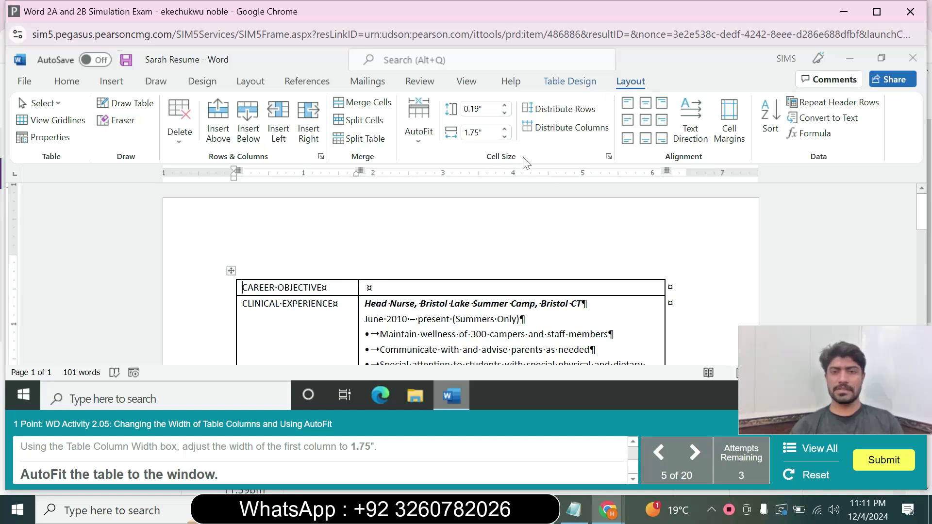
left_click(422, 147)
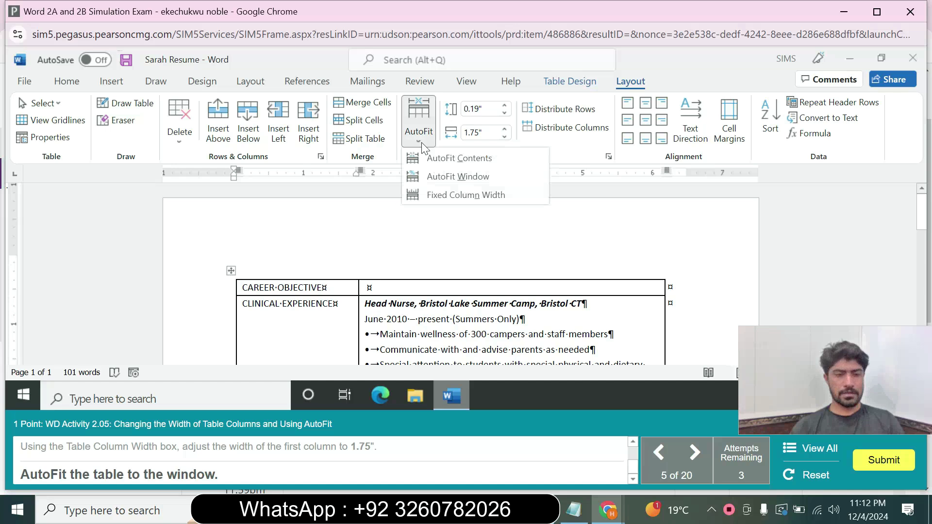
left_click(455, 179)
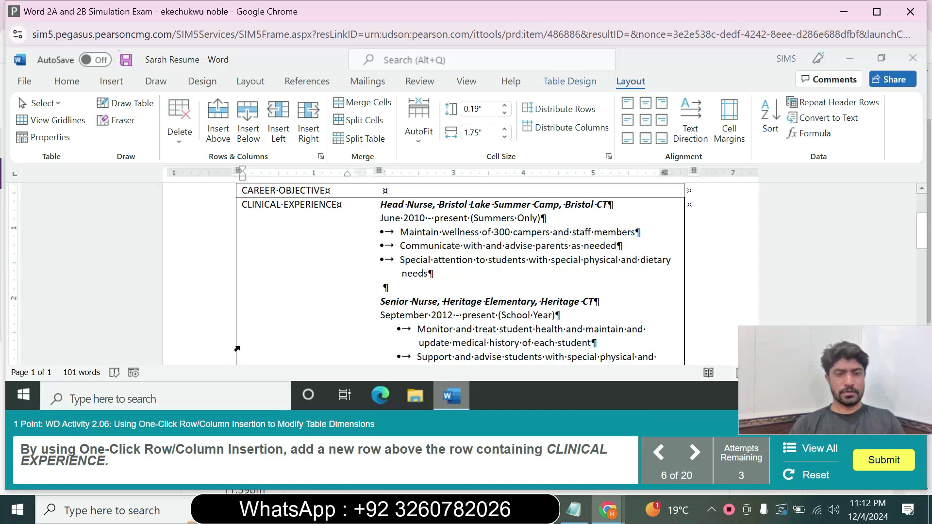
Insert a new row above the row containing CLINICAL EXPERIENCE
left_click(238, 208)
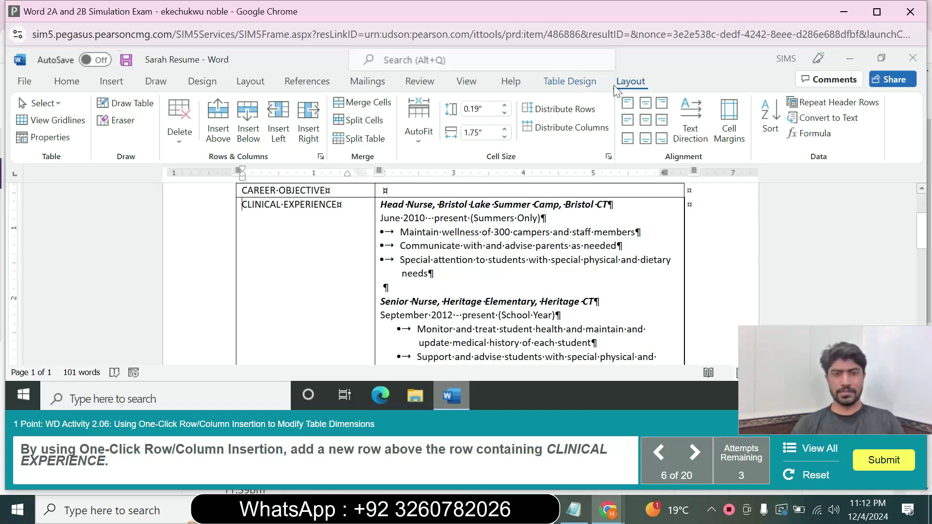
left_click(224, 130)
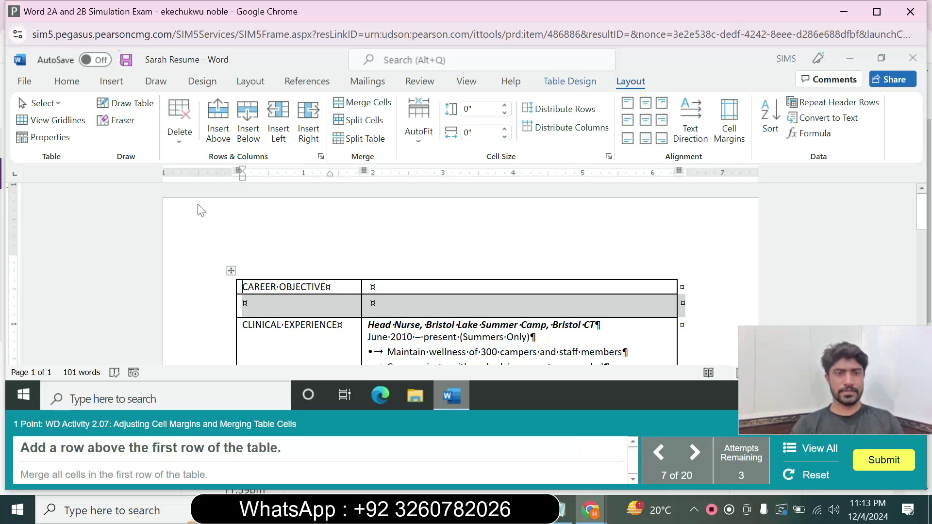
Add a row above the table's first row and merge all cells of the new first row
left_click(225, 130)
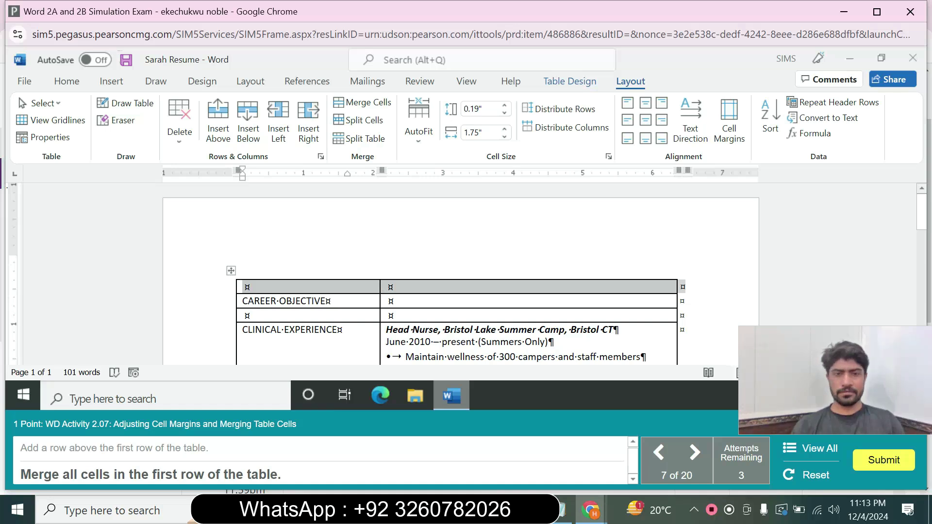
mouse_move(121, 479)
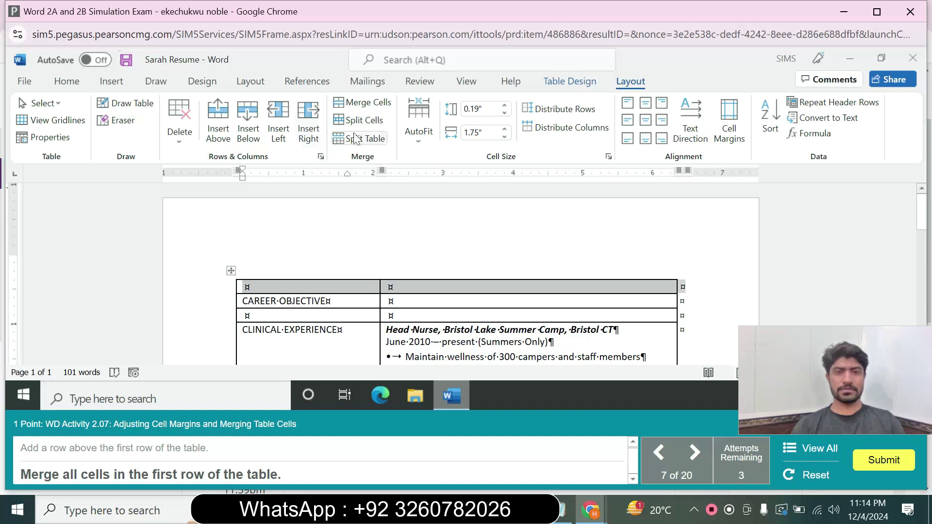
left_click(377, 109)
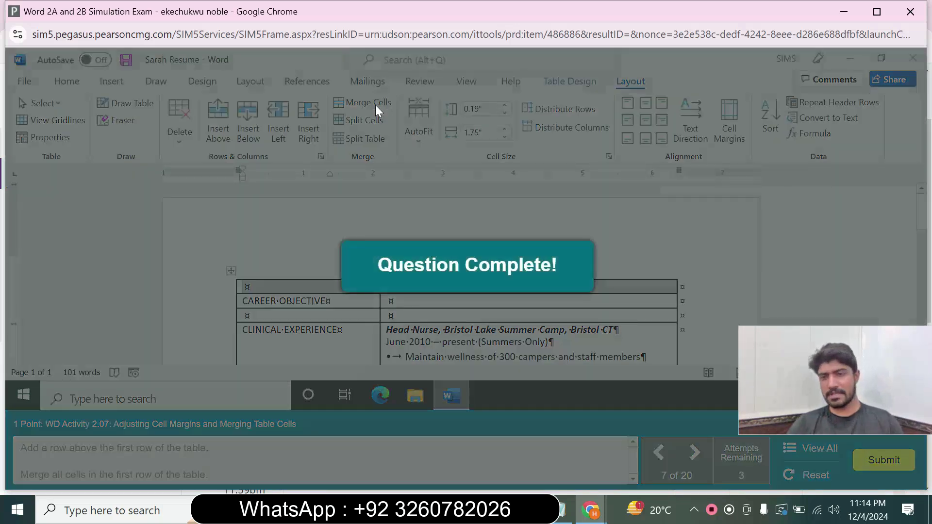
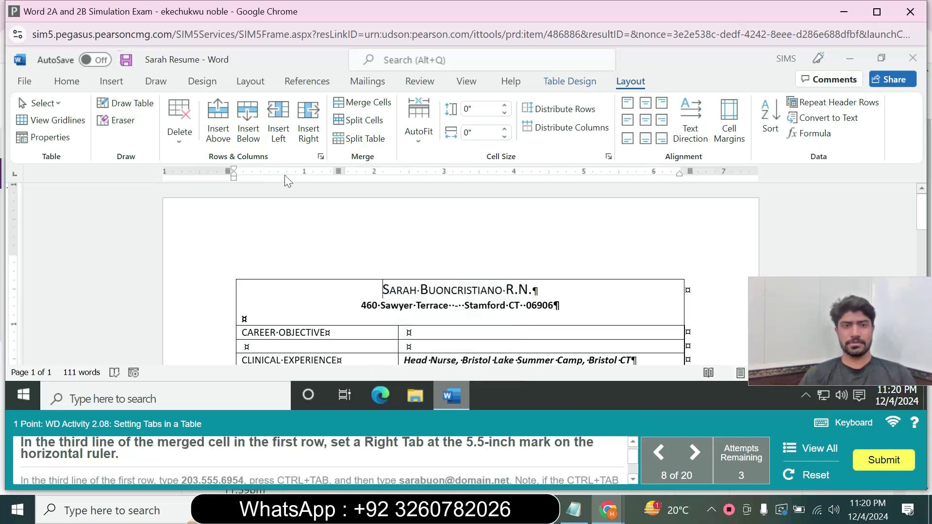
Try to open the paragraph settings for placing a right tab in the third line of the merged first-row cell
left_click(68, 83)
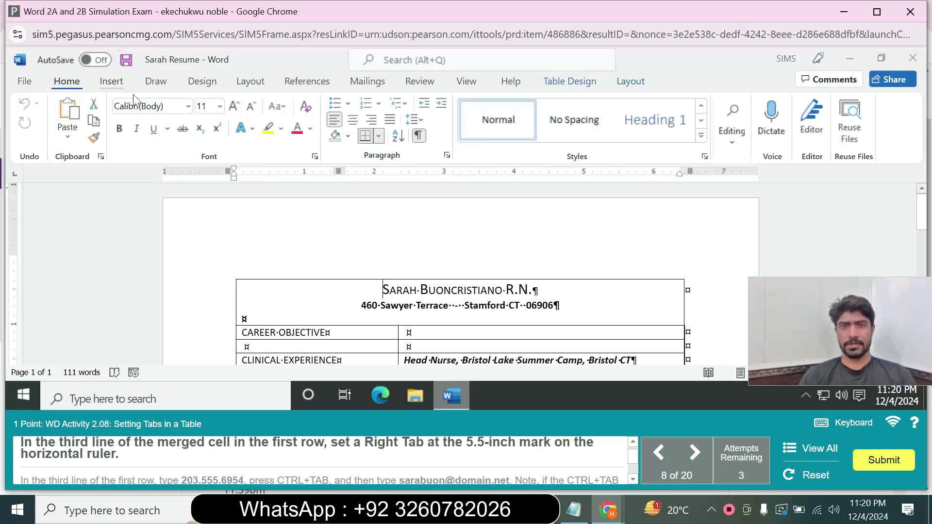
left_click(446, 156)
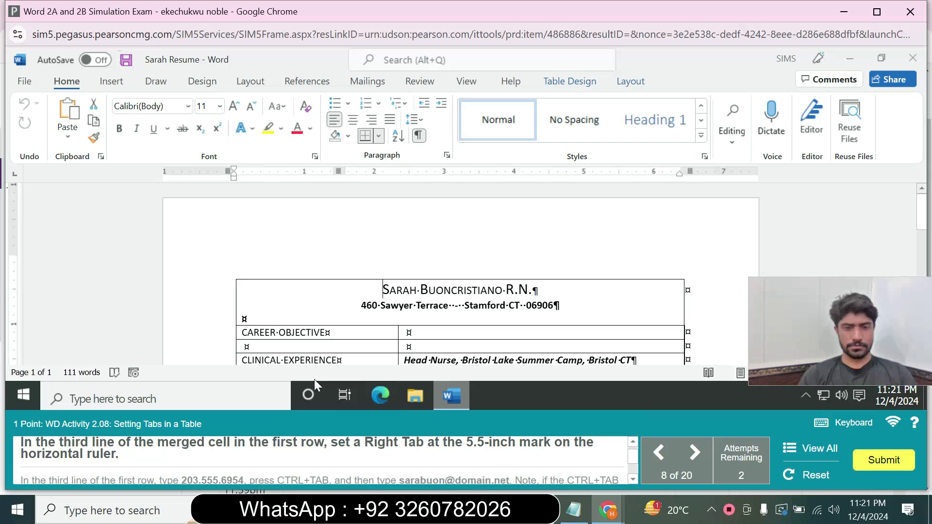
left_click(247, 346)
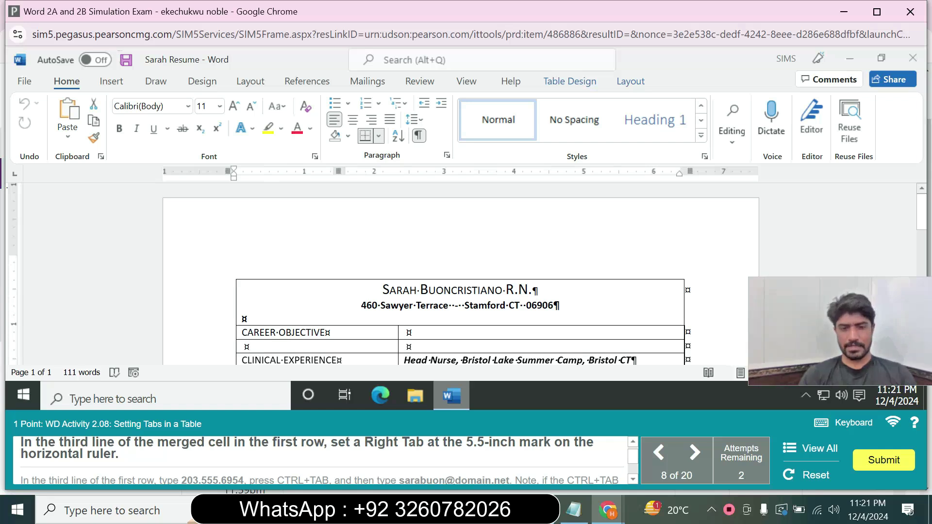
left_click(447, 155)
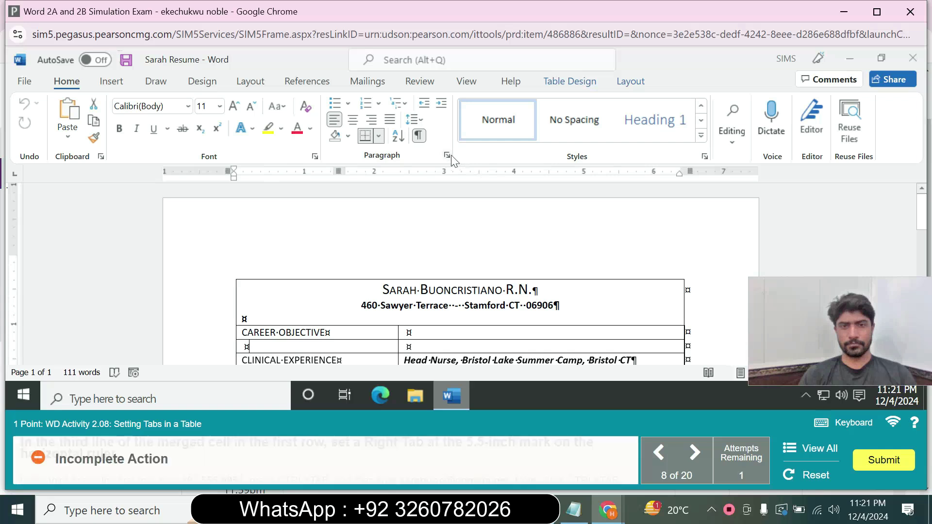
left_click(444, 154)
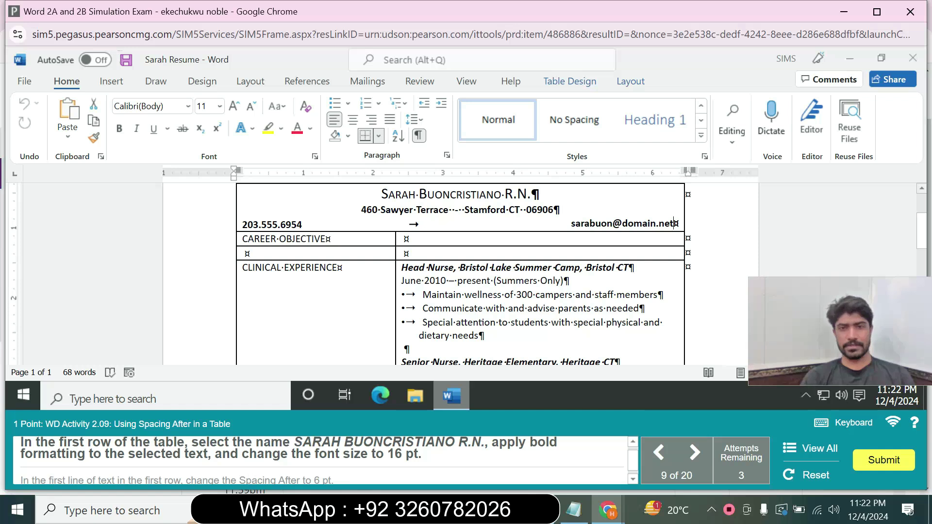
Make the person's name in the table's first row bold and set its font size to 16 pt
left_click(381, 194)
left_click_drag(382, 194, 531, 214)
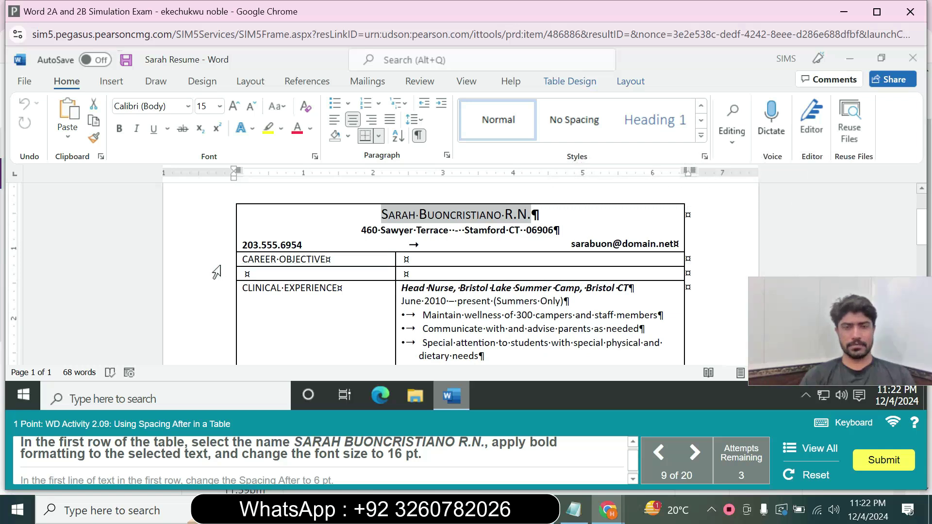
left_click(119, 129)
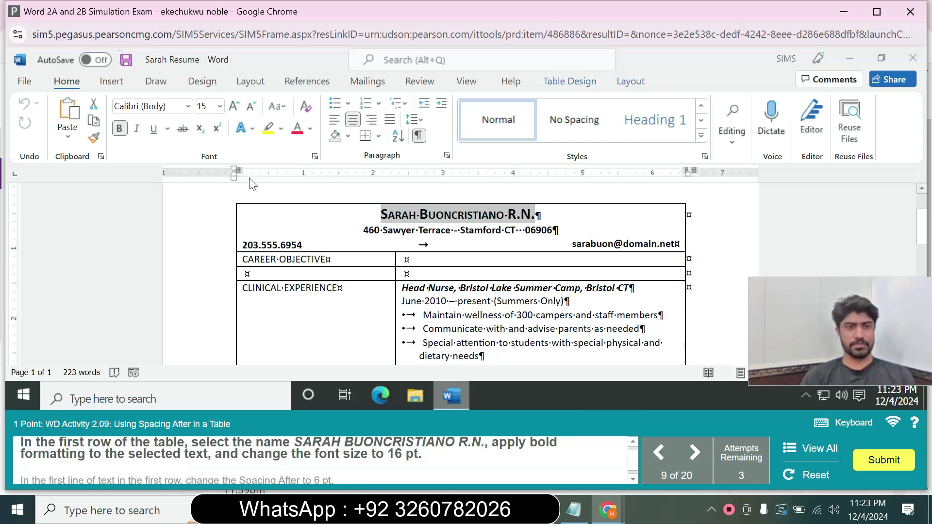
left_click(222, 112)
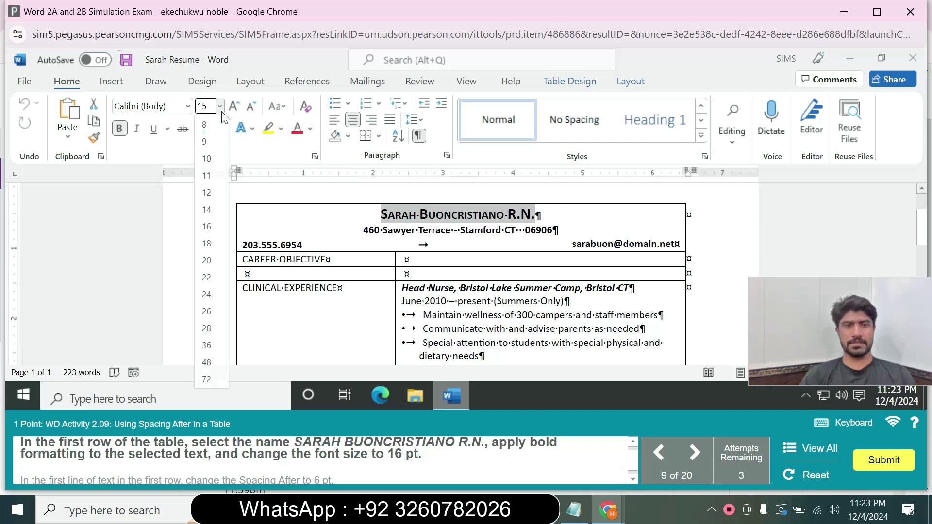
left_click(207, 224)
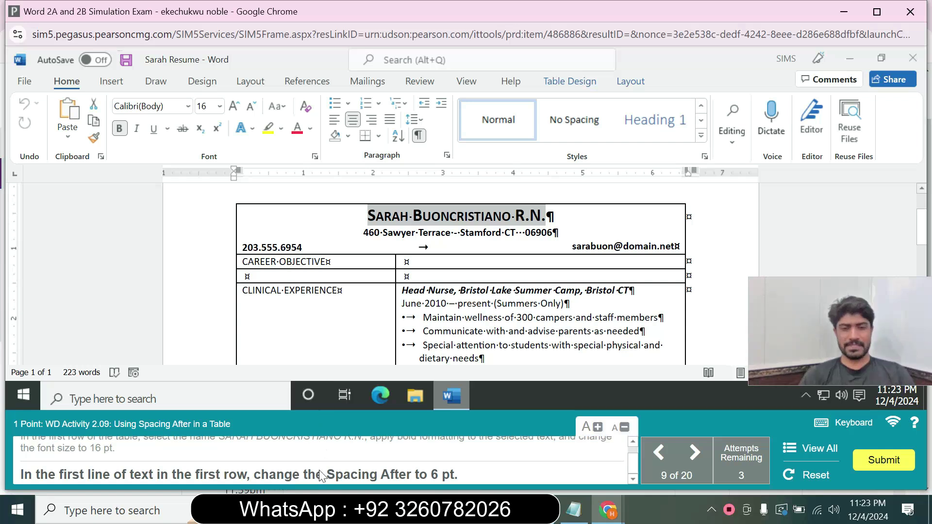
Set the Spacing After of the first text line in the table's first row to 6 pt
left_click(368, 216)
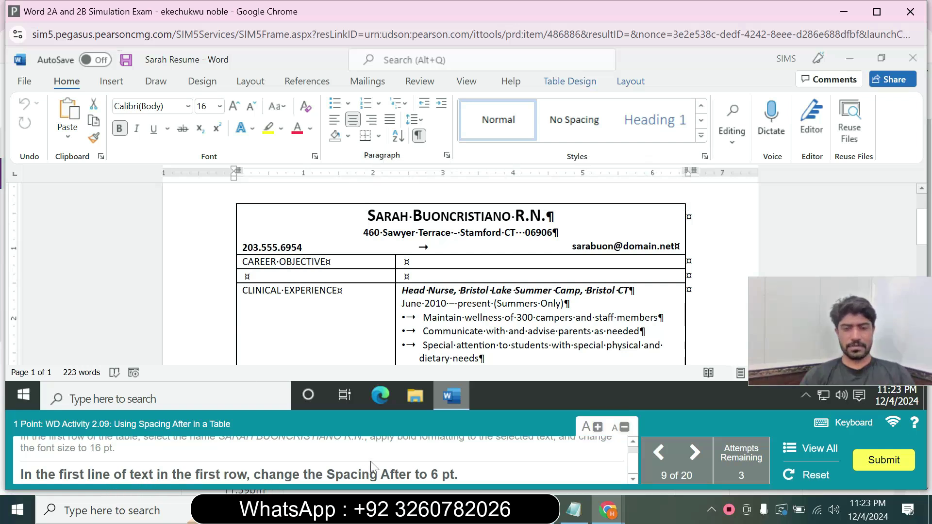
left_click(252, 82)
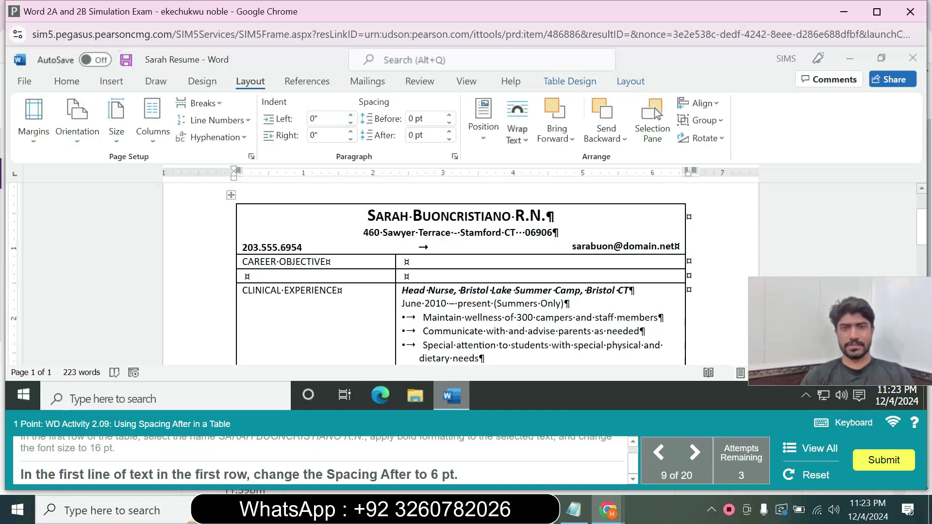
left_click(449, 132)
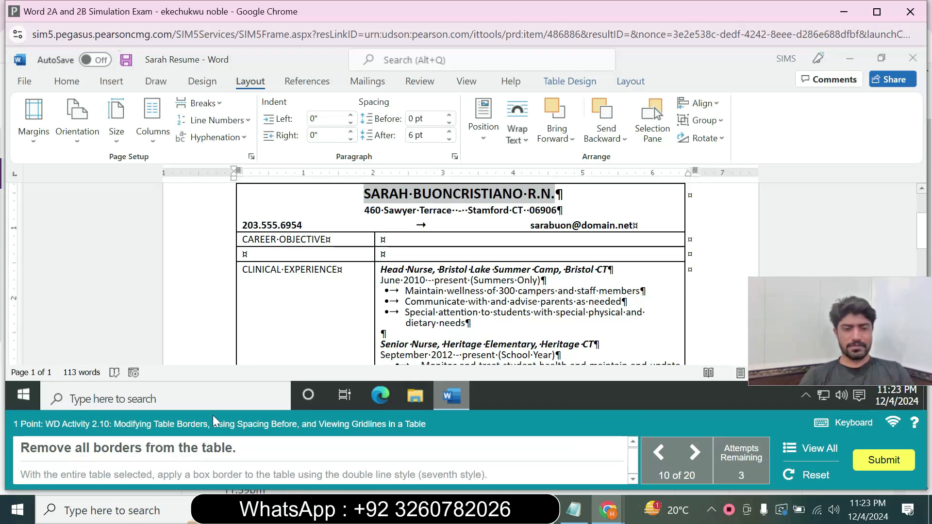
Try to remove the table's borders by applying No Border from the name line in the first row
left_click(365, 193)
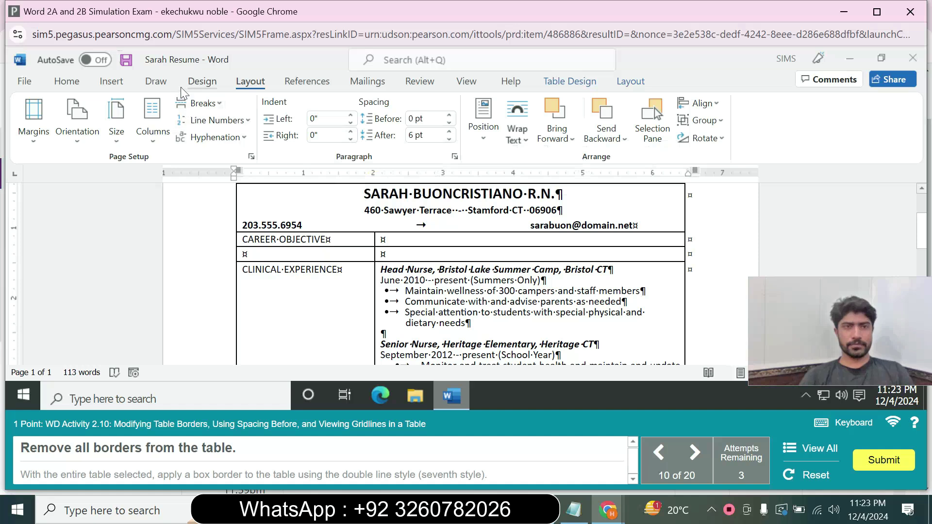
left_click(67, 82)
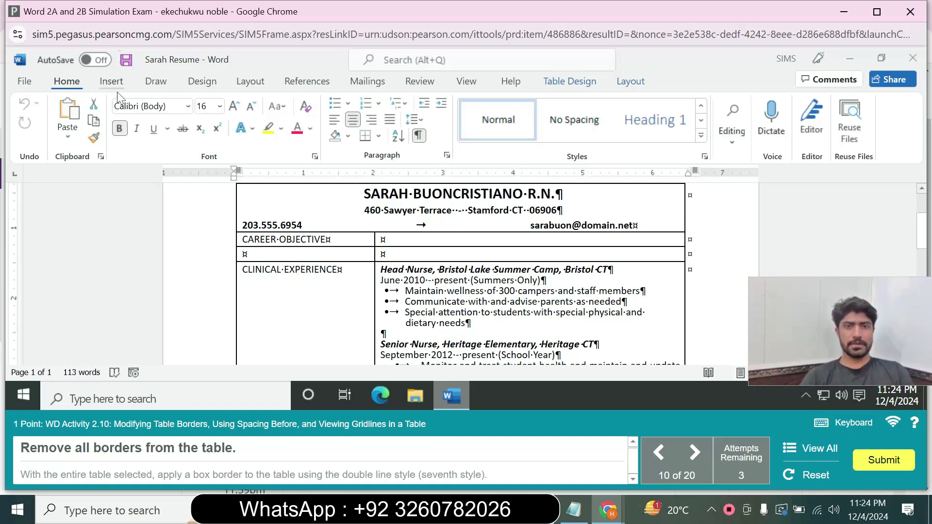
left_click(378, 137)
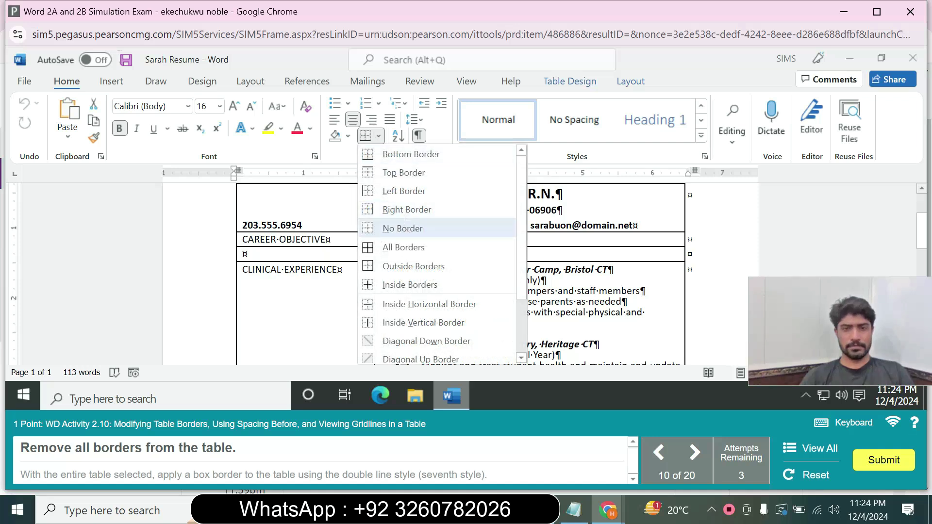
left_click(402, 229)
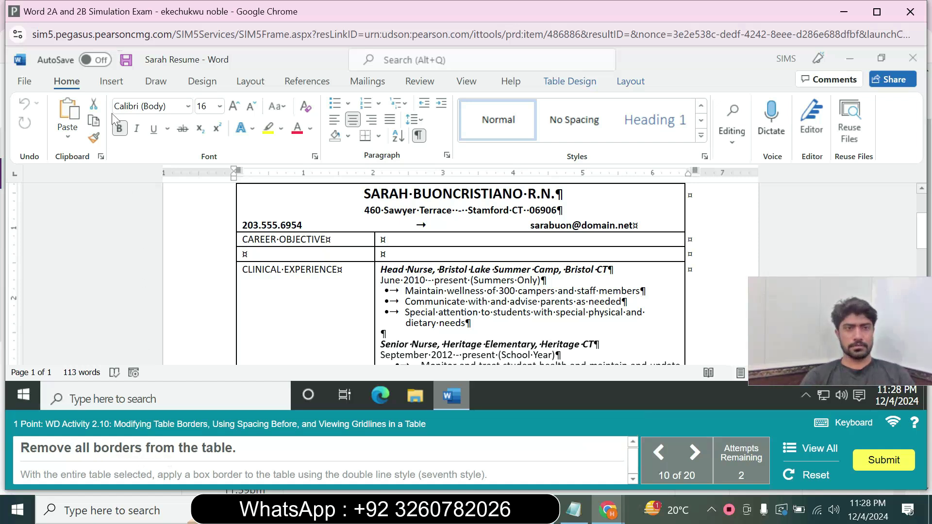
Select the entire resume table and remove all of its borders with No Border
left_click(112, 82)
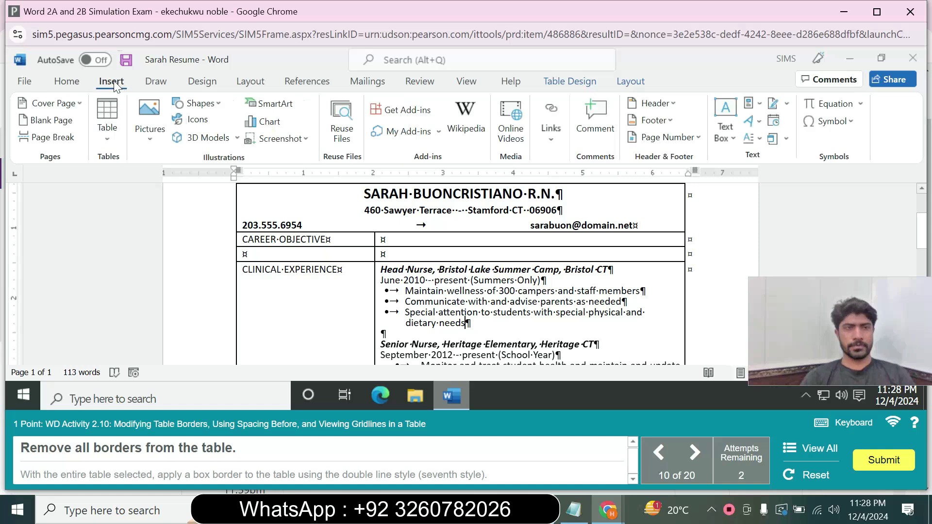
left_click(591, 77)
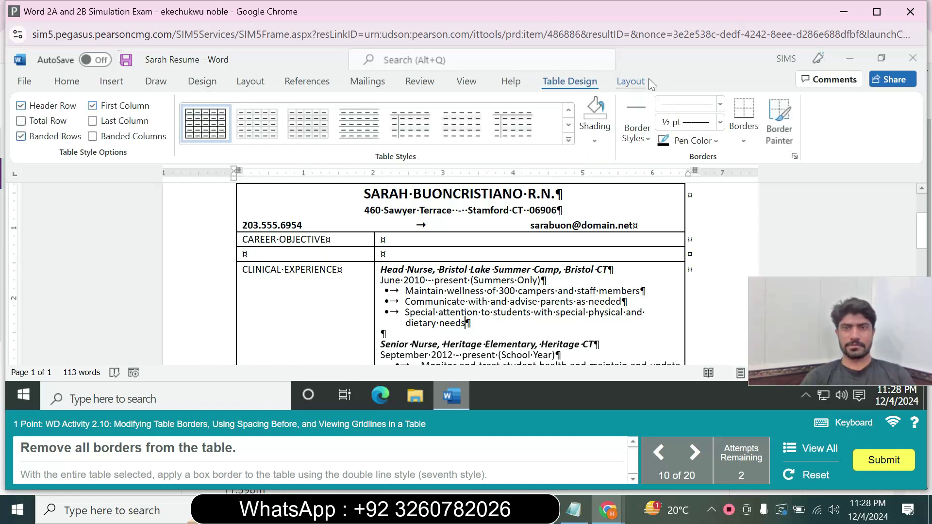
left_click(622, 83)
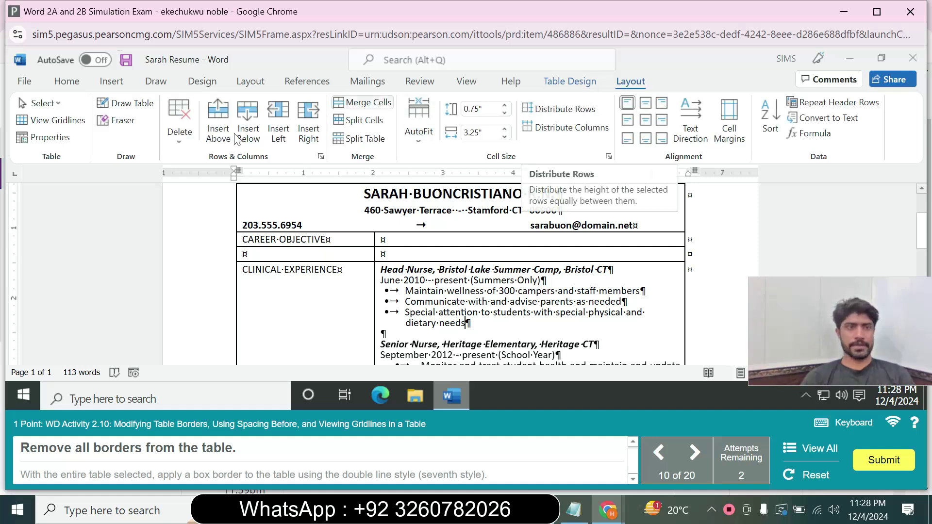
left_click(57, 106)
left_click(54, 176)
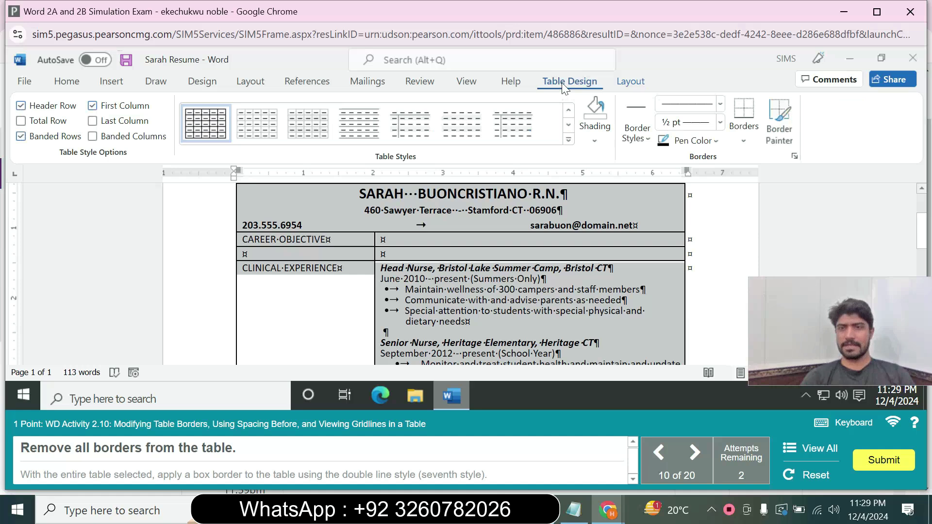
left_click(744, 139)
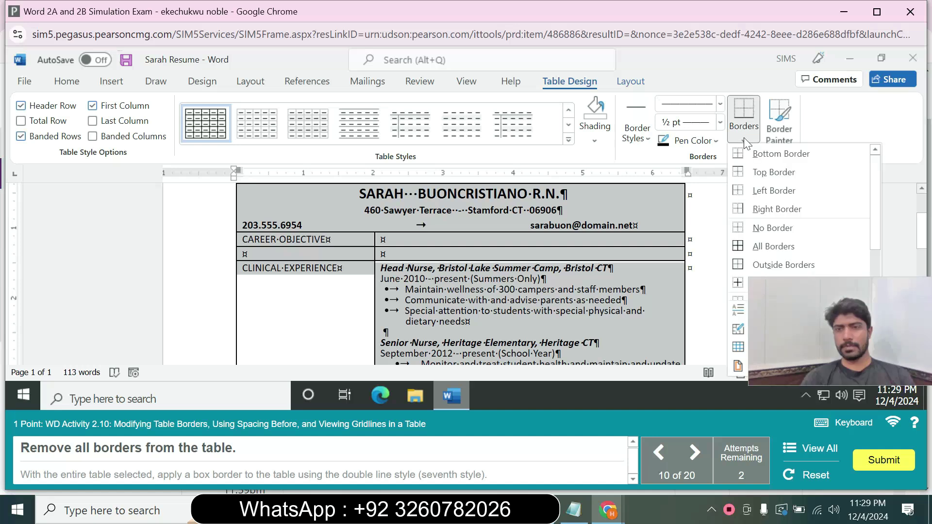
left_click(769, 232)
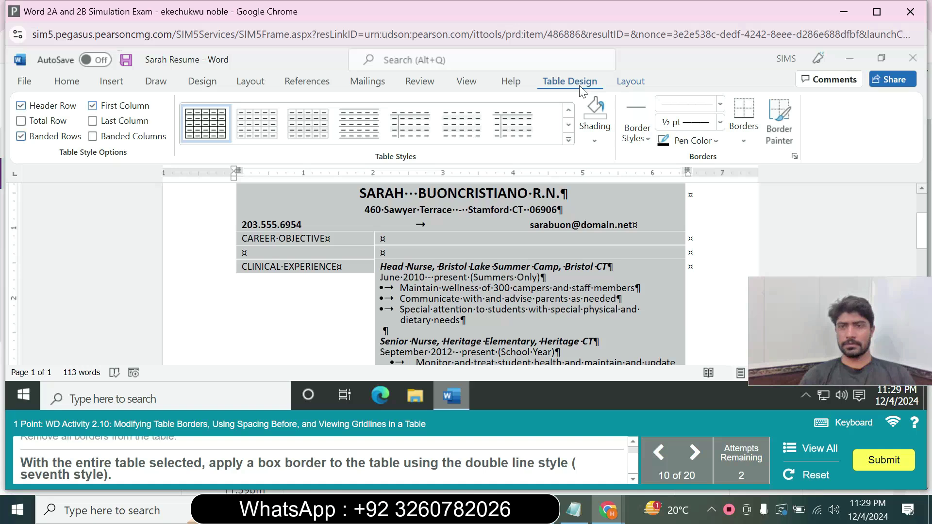
Apply a Box border in the double line style, the seventh in the list, to the whole table through Borders and Shading
left_click(740, 139)
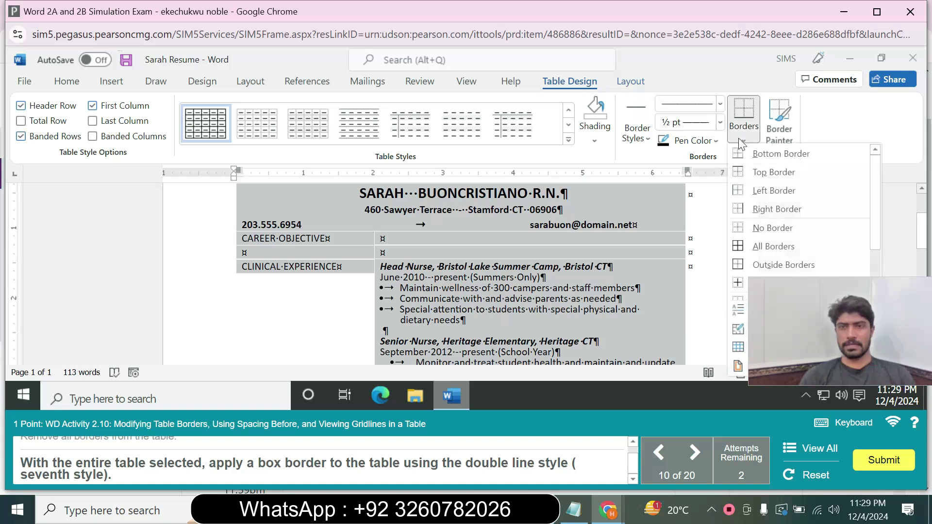
left_click(736, 366)
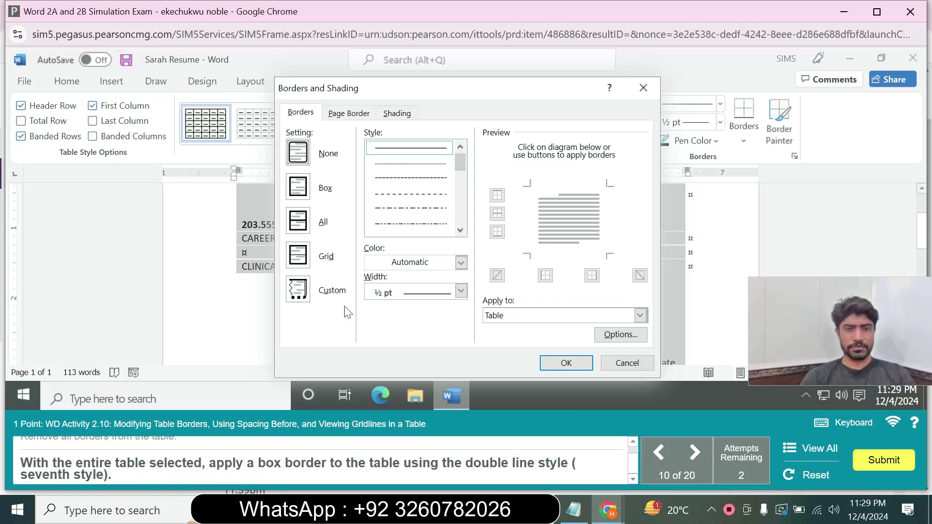
left_click(298, 187)
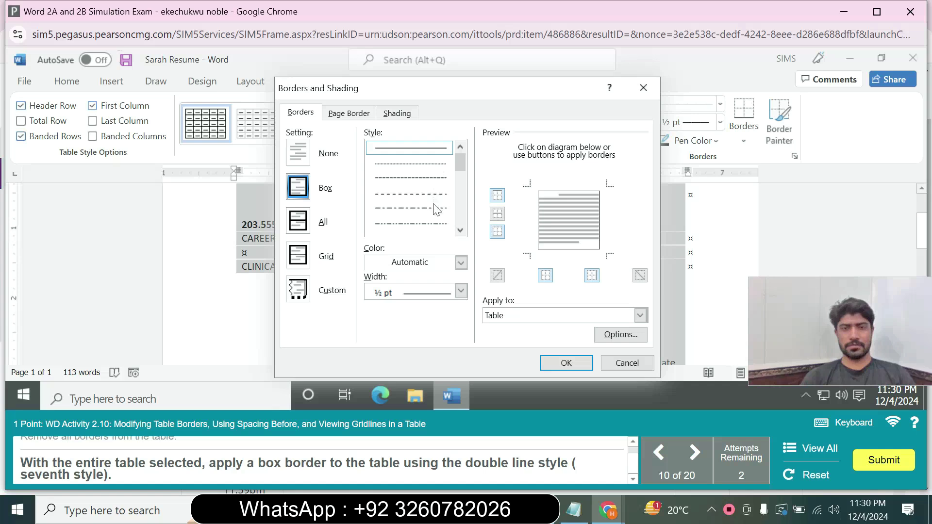
left_click(460, 229)
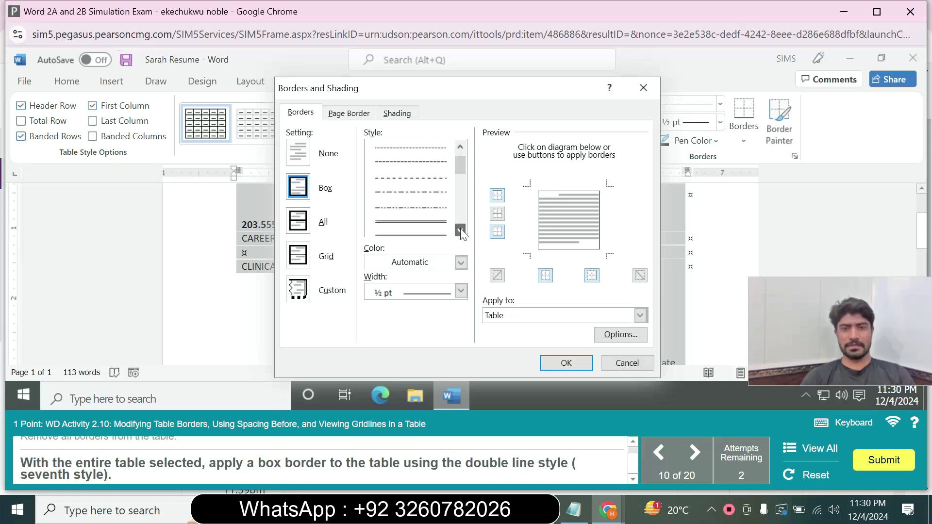
left_click(438, 222)
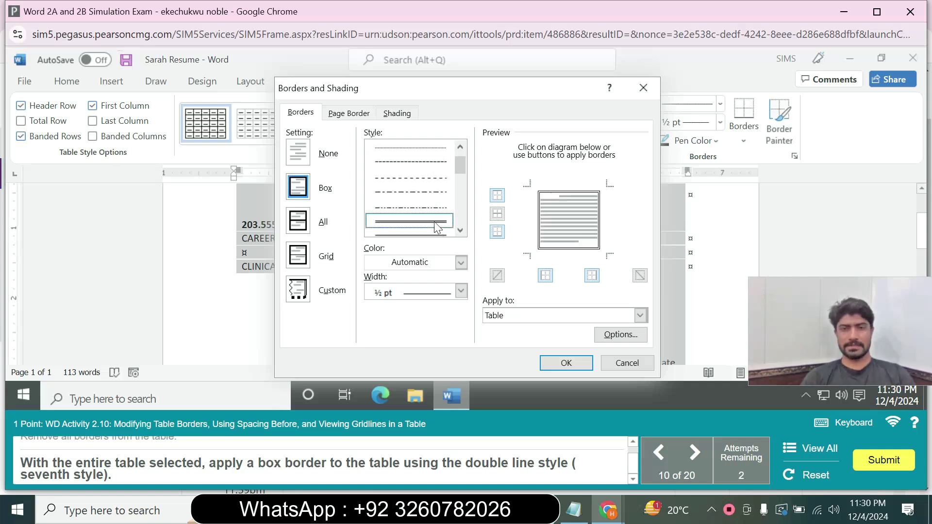
left_click(563, 363)
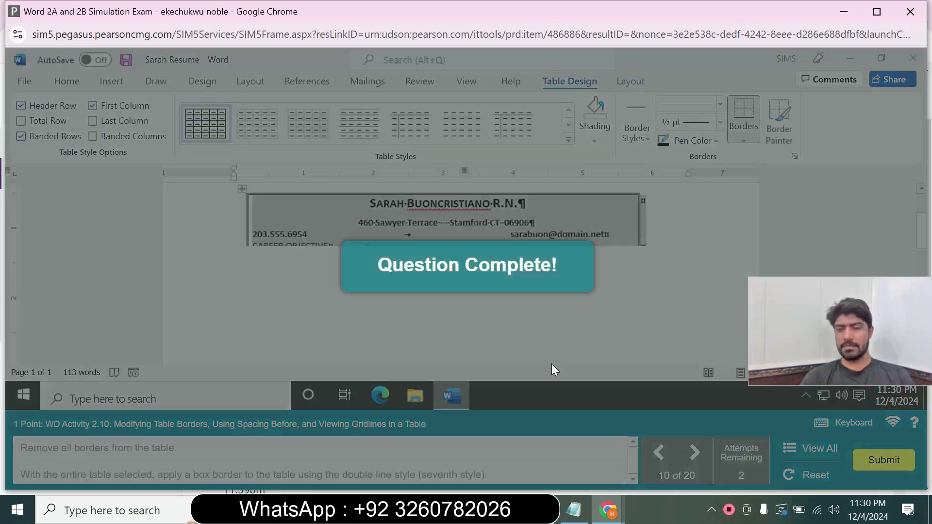